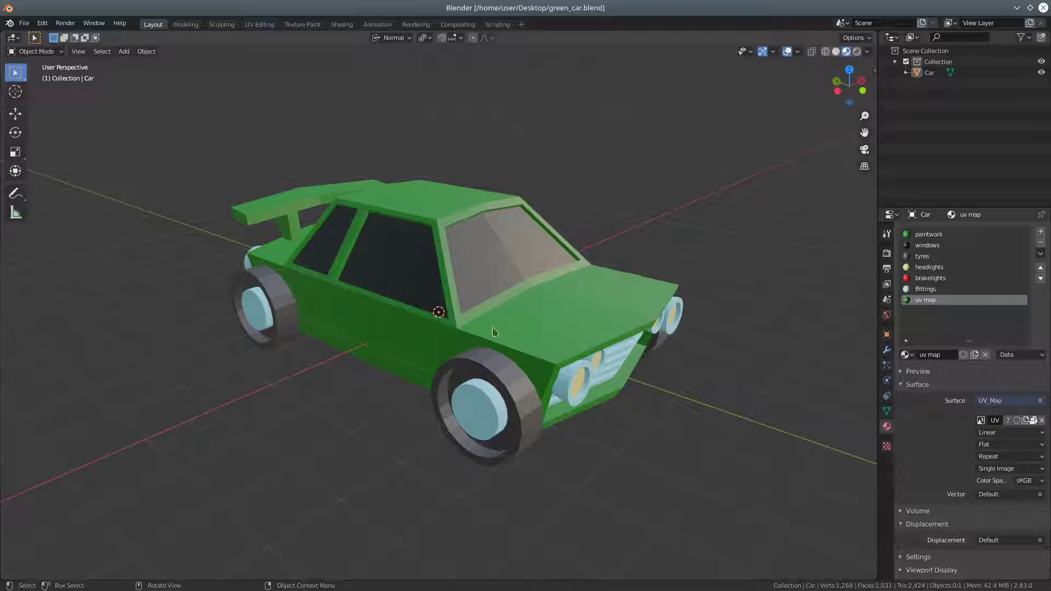
Switch the car to Edit Mode and select all of its faces
{"action": "mouse_move", "coordinate": [617, 335]}
{"action": "middle_mouse_down"}
{"action": "mouse_move", "coordinate": [728, 334]}
{"action": "mouse_move", "coordinate": [614, 334]}
{"action": "middle_mouse_up"}
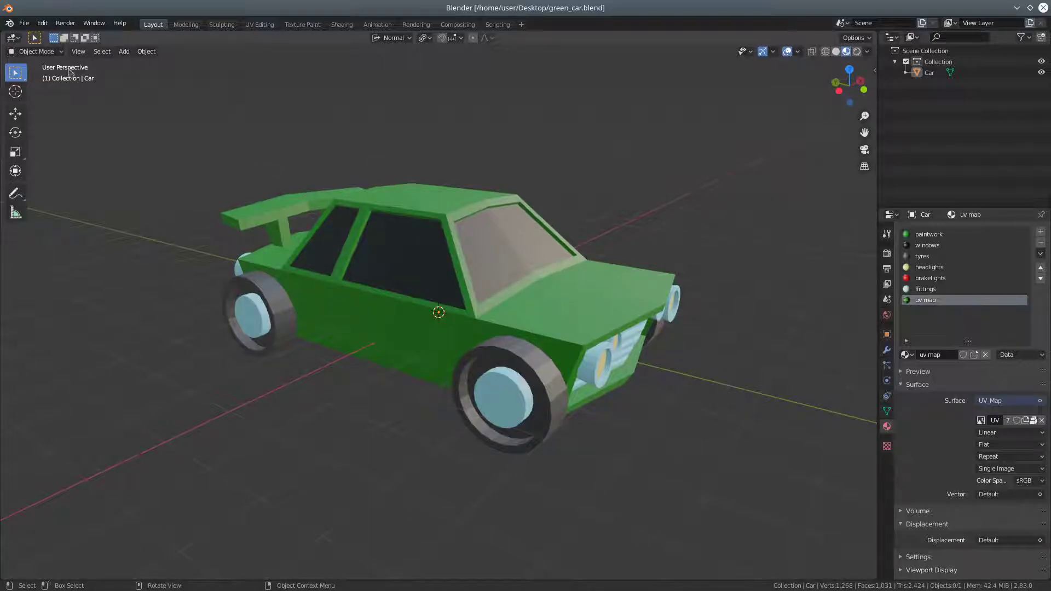
{"action": "left_click", "coordinate": [36, 52]}
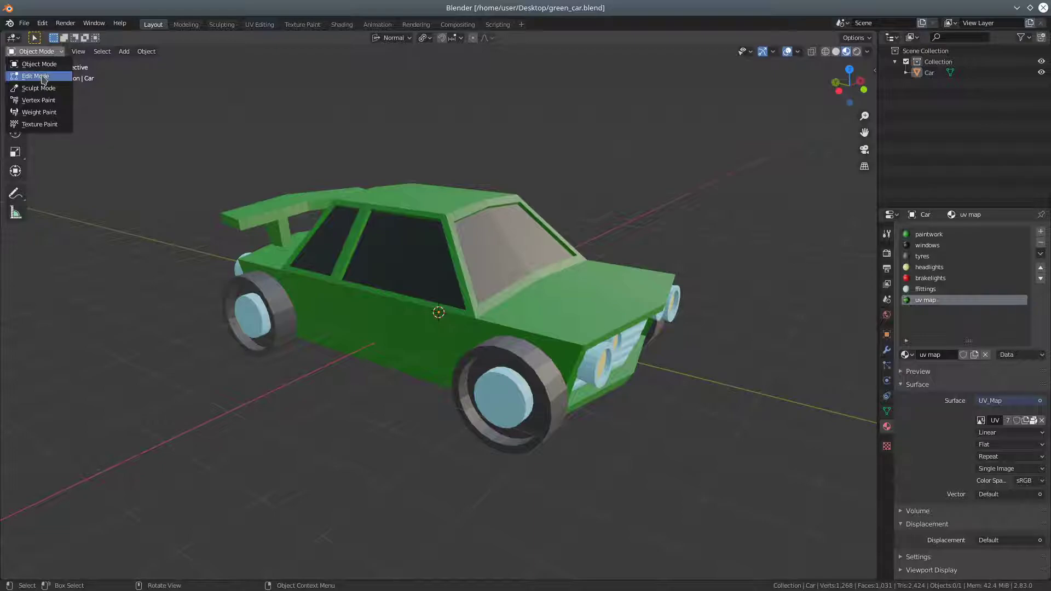
{"action": "left_click", "coordinate": [44, 79]}
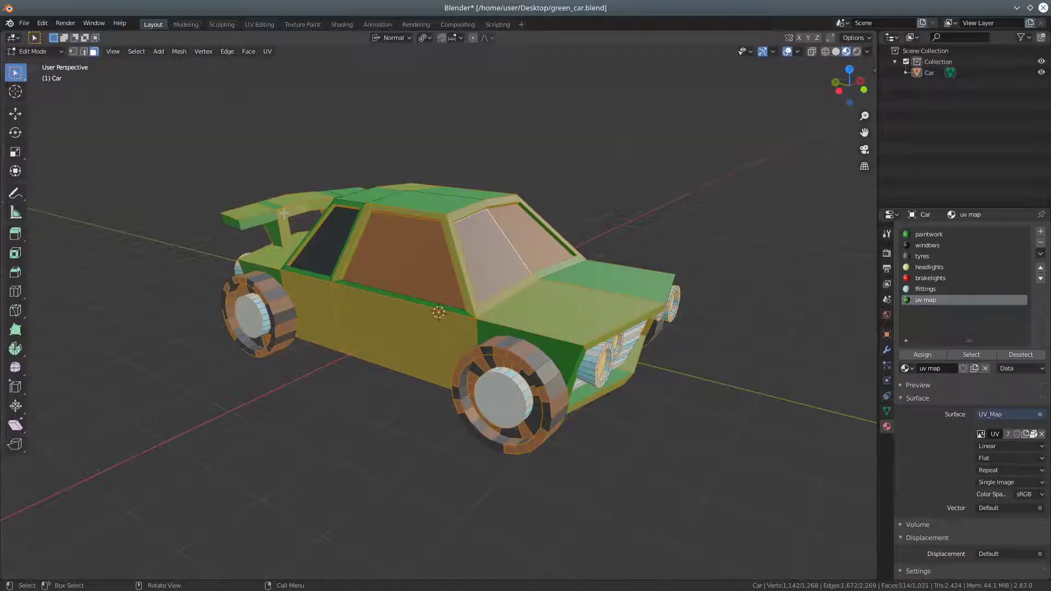
{"action": "mouse_move", "coordinate": [456, 330]}
{"action": "middle_mouse_down"}
{"action": "mouse_move", "coordinate": [547, 339]}
{"action": "mouse_move", "coordinate": [456, 354]}
{"action": "mouse_move", "coordinate": [465, 321]}
{"action": "middle_mouse_up"}
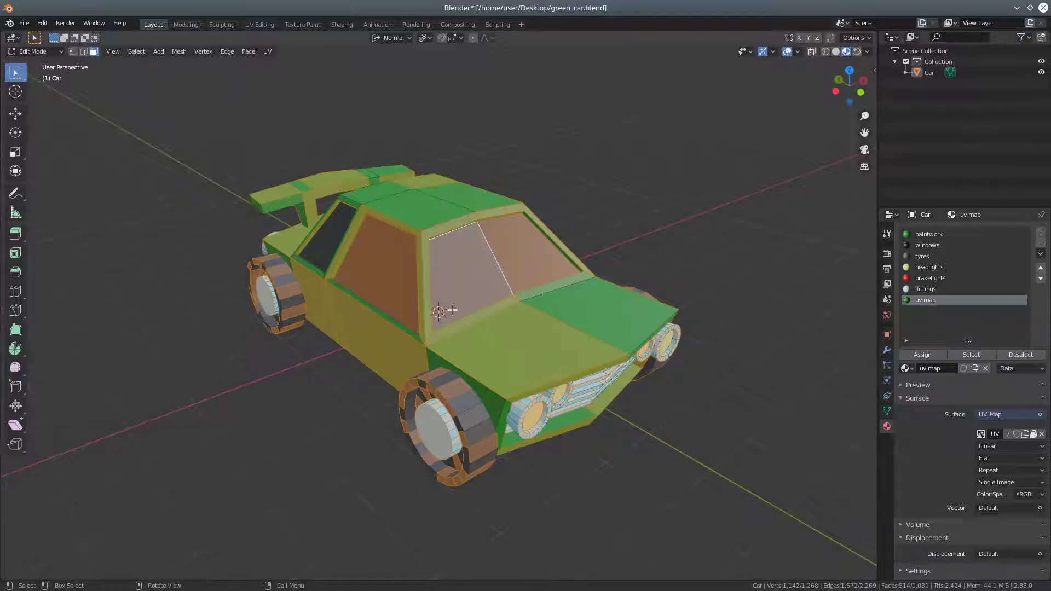
{"action": "key", "text": "a"}
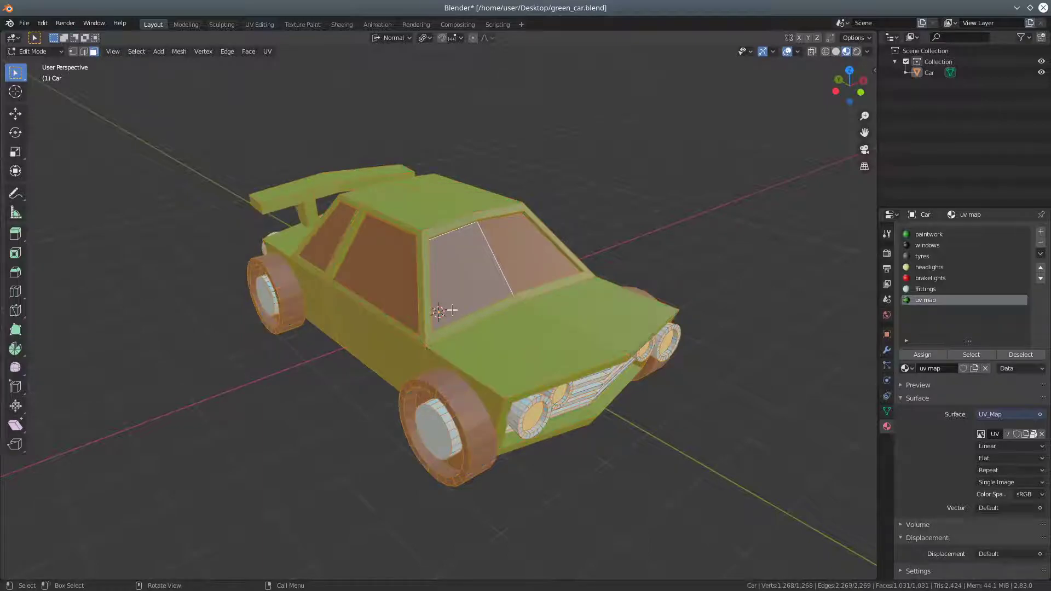
Turn on the Face Orientation overlay for the car mesh and clear the face selection
{"action": "left_click", "coordinate": [798, 52]}
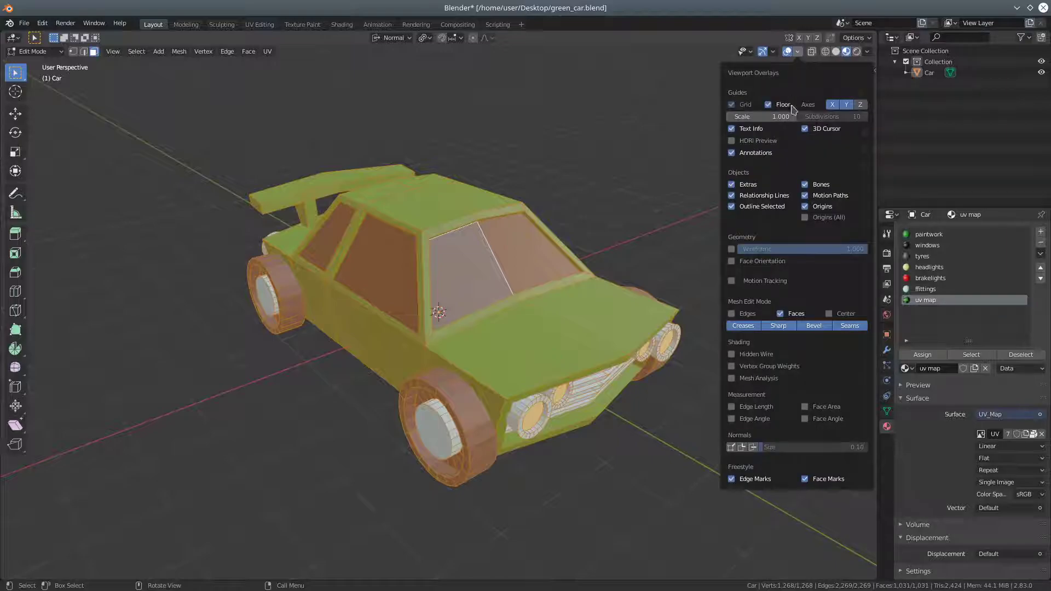
{"action": "left_click", "coordinate": [732, 262]}
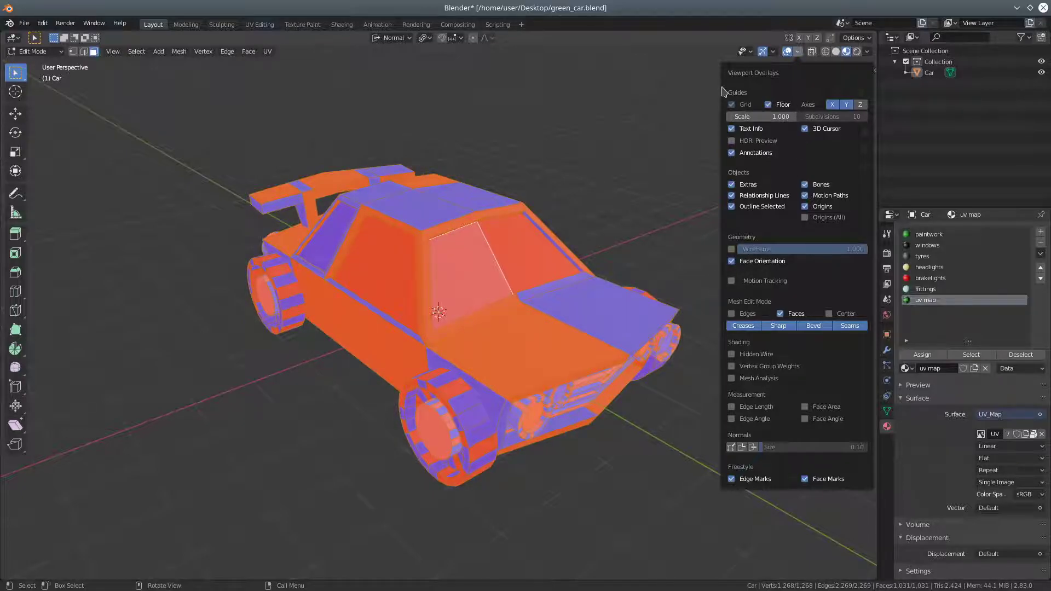
{"action": "left_click", "coordinate": [692, 84]}
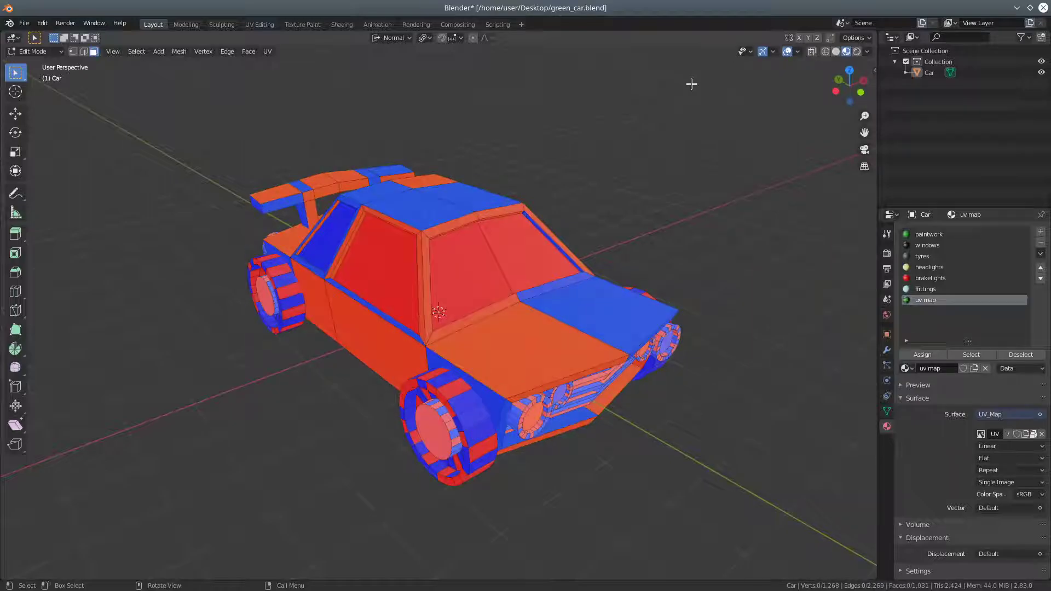
Enable the Screencast Keys display in the viewport and collapse its settings
{"action": "left_click", "coordinate": [873, 70]}
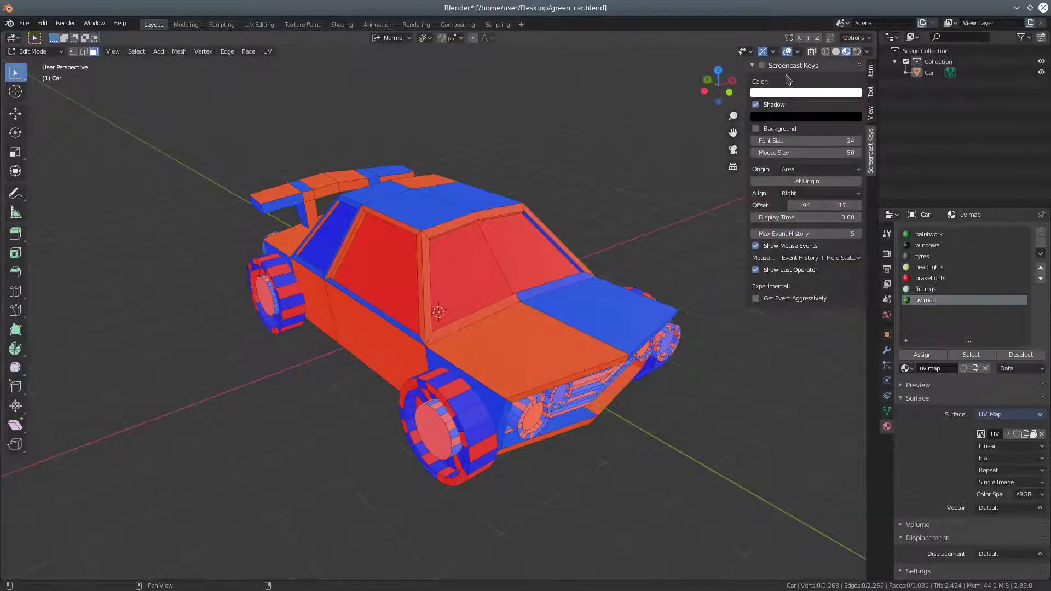
{"action": "left_click", "coordinate": [762, 66]}
{"action": "left_click", "coordinate": [643, 122]}
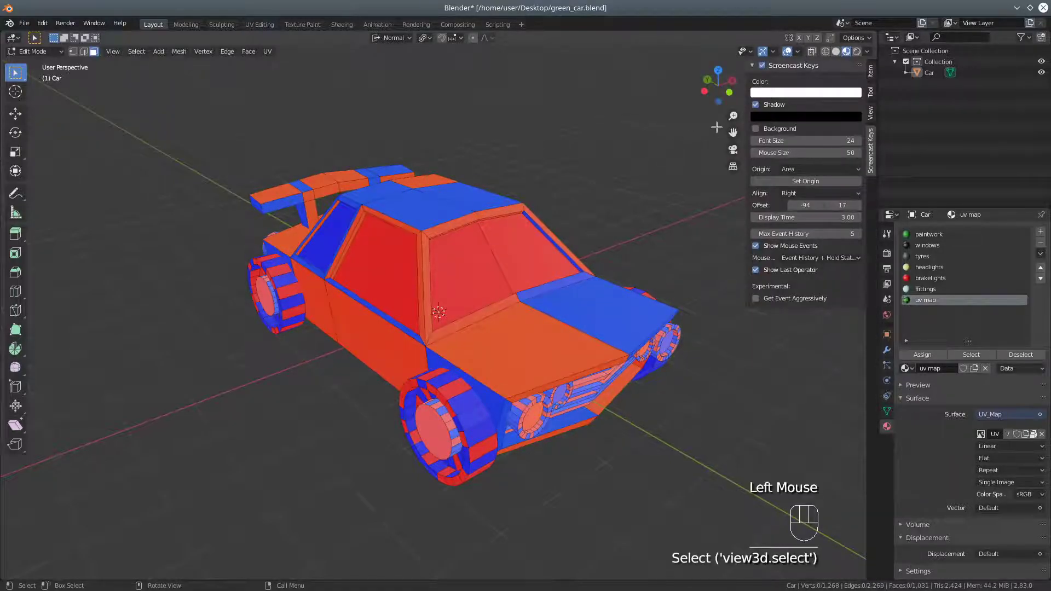
{"action": "left_click_drag", "start_coordinate": [746, 101], "coordinate": [886, 93]}
Display the face normals as lines on the car mesh and set their size to 0.21
{"action": "middle_click_drag", "start_coordinate": [523, 386], "coordinate": [449, 406]}
{"action": "scroll", "coordinate": [511, 408], "scroll_direction": "up", "scroll_amount": 2}
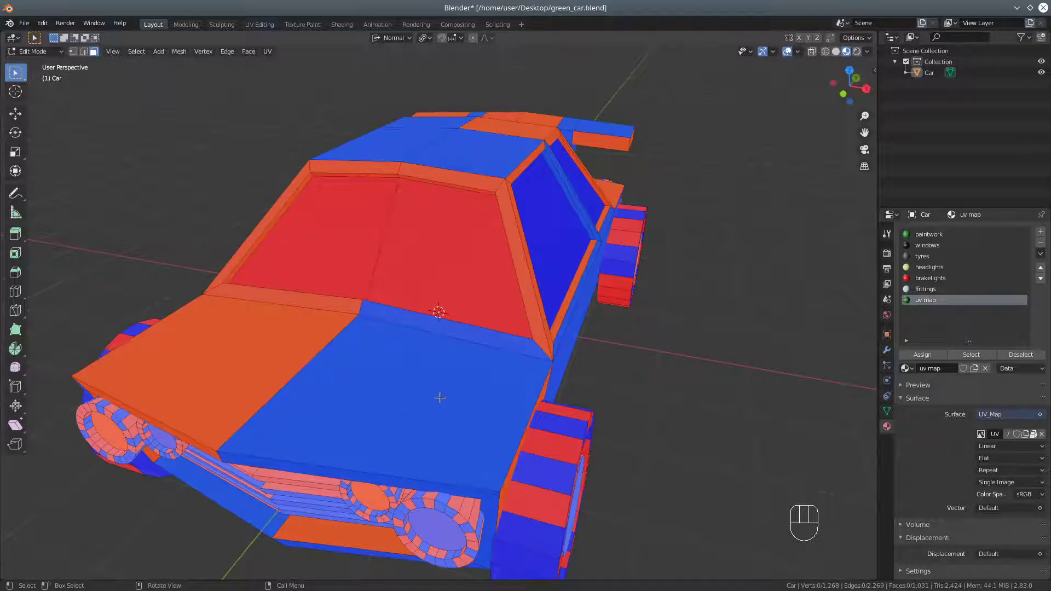
{"action": "middle_click_drag", "start_coordinate": [440, 398], "coordinate": [413, 383]}
{"action": "scroll", "coordinate": [388, 382], "scroll_direction": "down", "scroll_amount": 2}
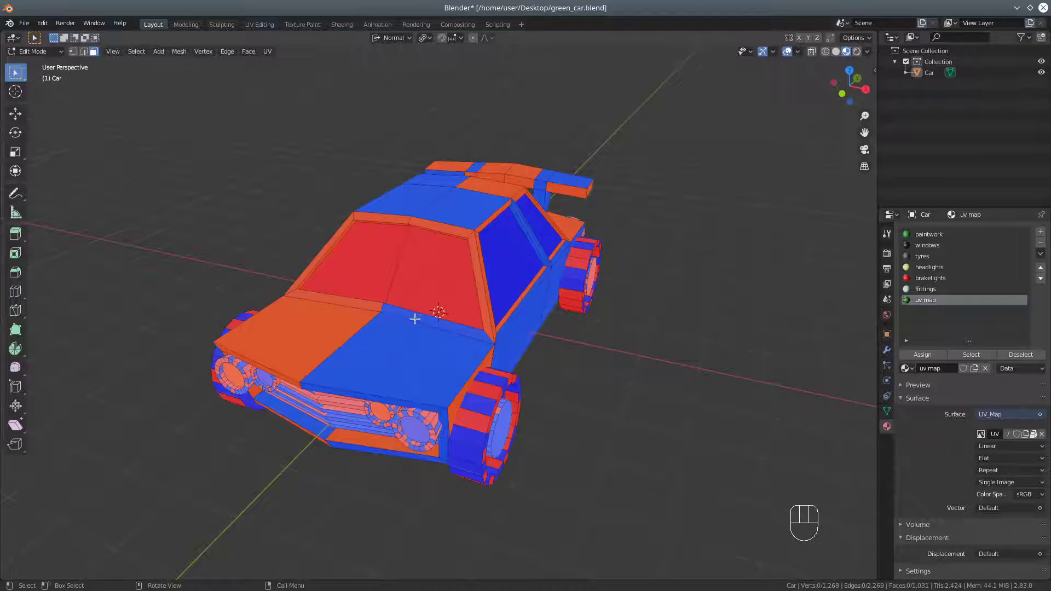
{"action": "left_click", "coordinate": [799, 53]}
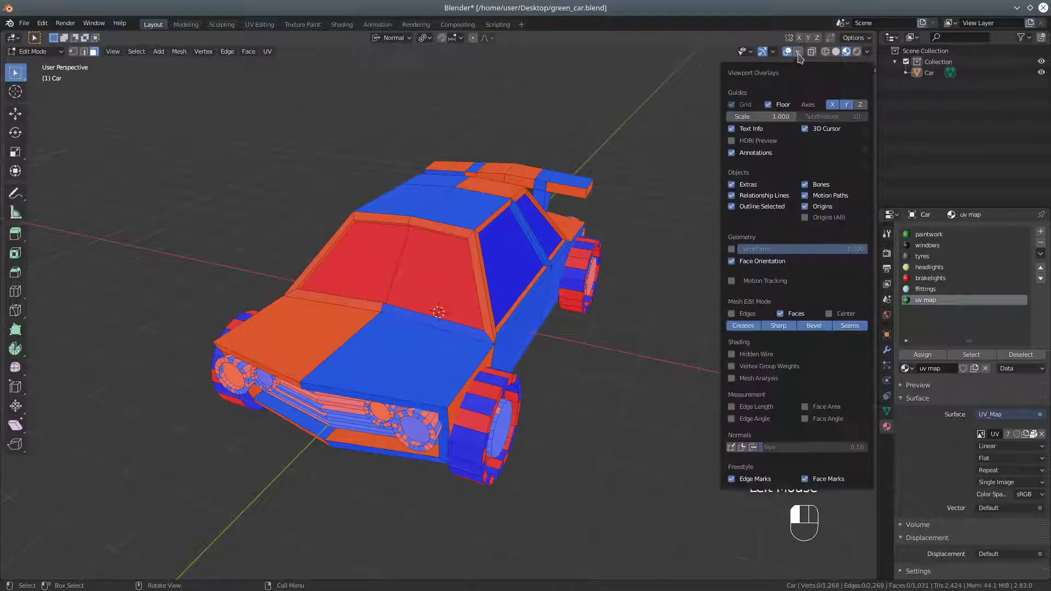
{"action": "left_click", "coordinate": [753, 447]}
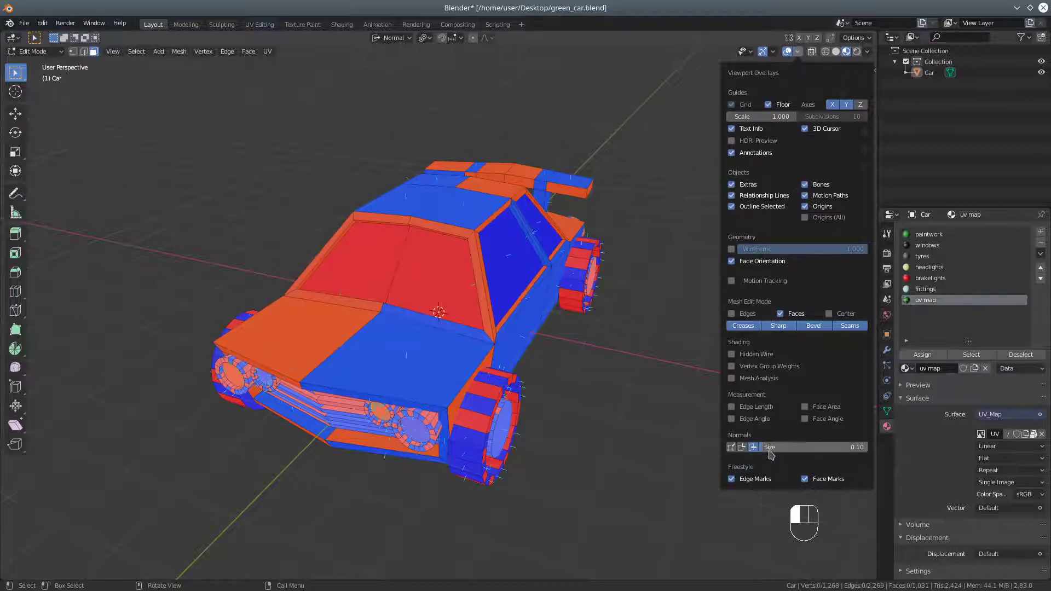
{"action": "mouse_move", "coordinate": [767, 448]}
{"action": "left_mouse_down"}
{"action": "mouse_move", "coordinate": [788, 447]}
{"action": "mouse_move", "coordinate": [770, 447]}
{"action": "left_mouse_up"}
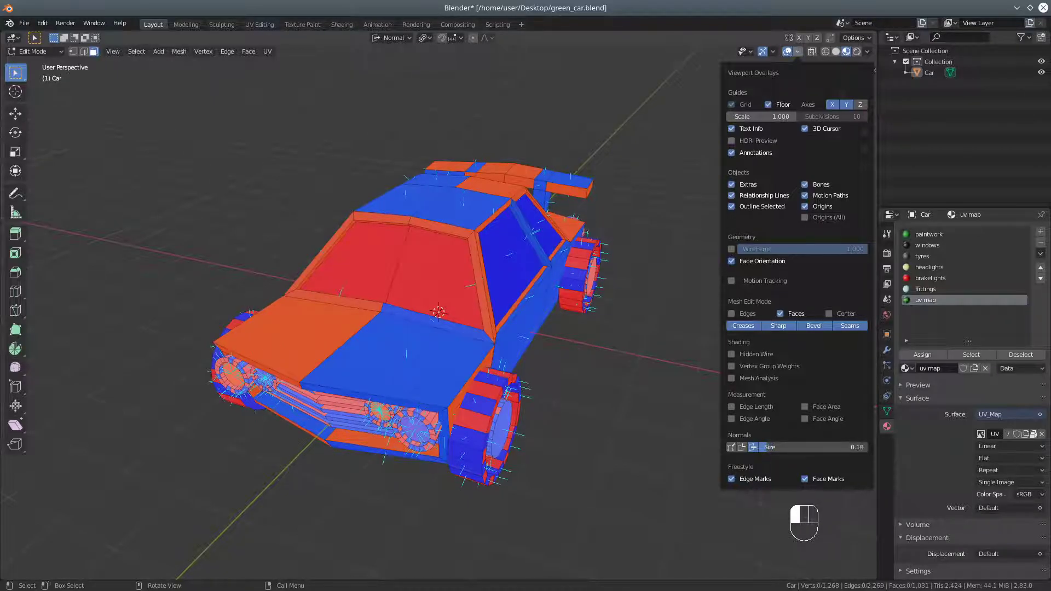
Examine the car from all sides, comparing the face orientation colours with the directions of the normal lines
{"action": "middle_click_drag", "start_coordinate": [556, 335], "coordinate": [487, 321]}
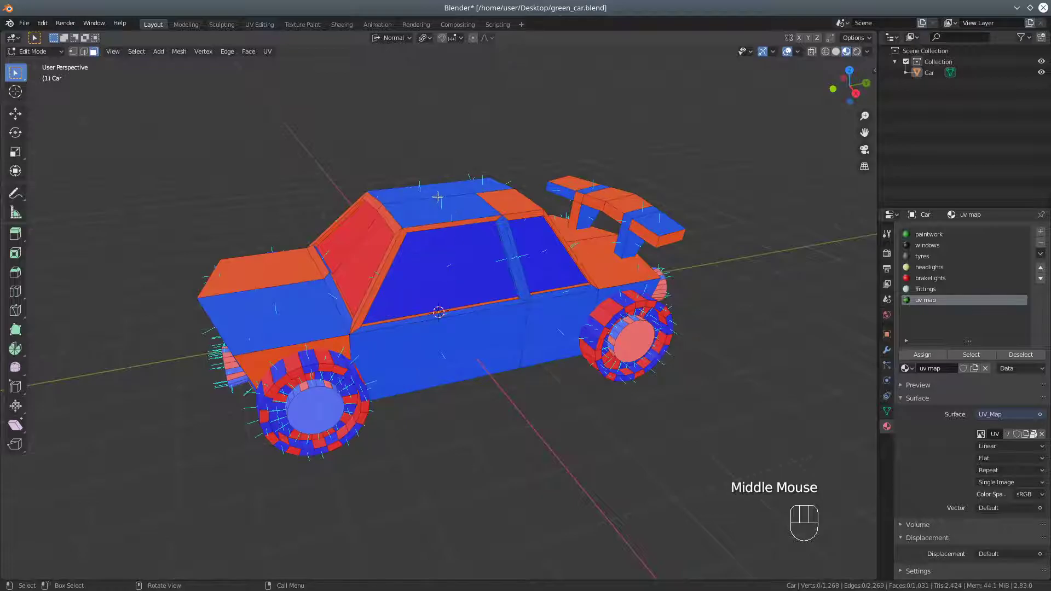
{"action": "middle_click_drag", "start_coordinate": [347, 291], "coordinate": [411, 397]}
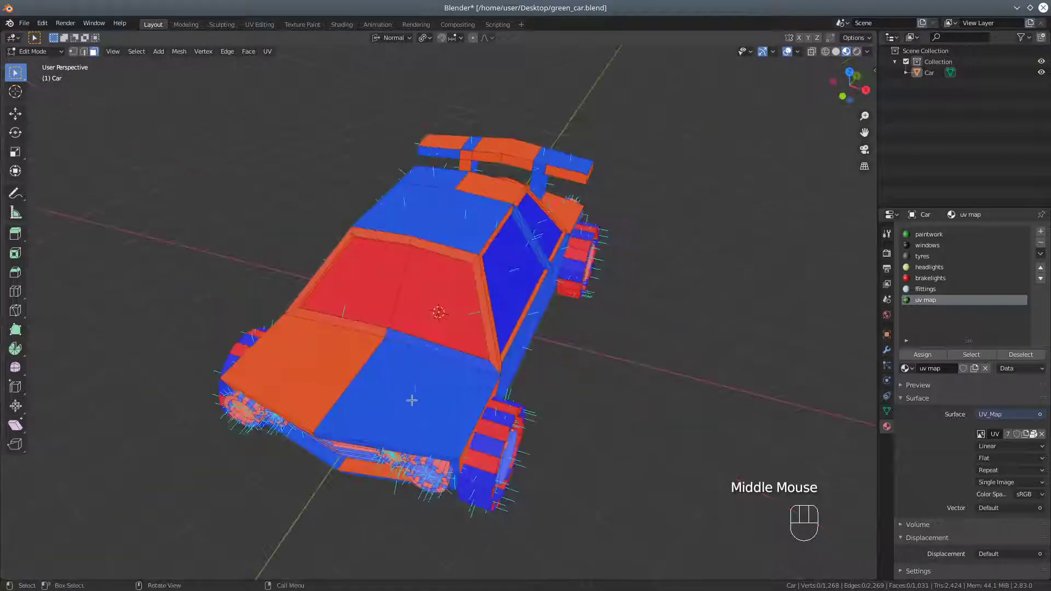
{"action": "middle_click_drag", "start_coordinate": [403, 349], "coordinate": [478, 350]}
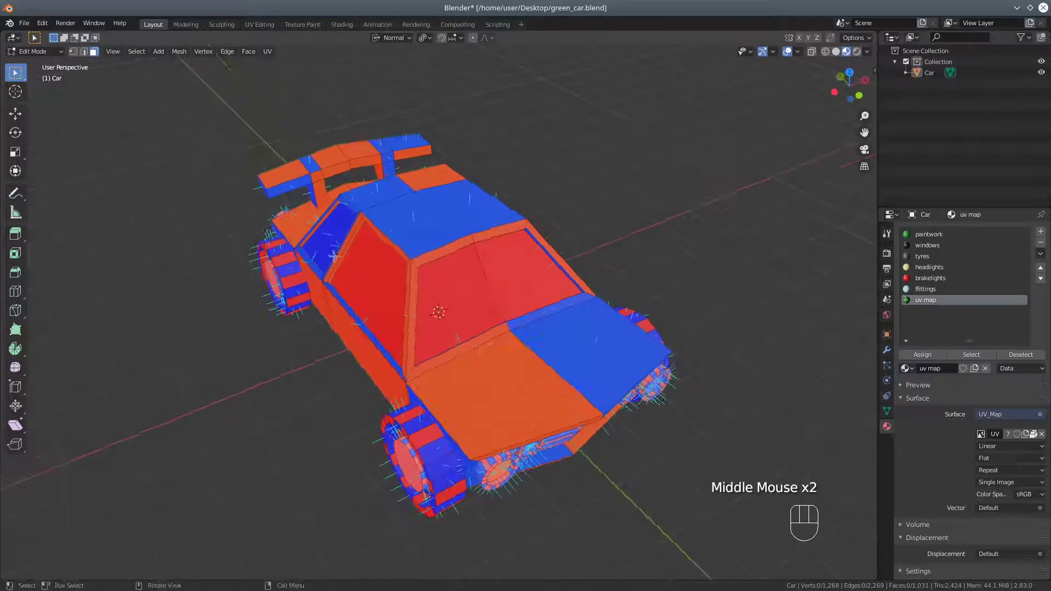
{"action": "middle_click_drag", "start_coordinate": [311, 278], "coordinate": [373, 290]}
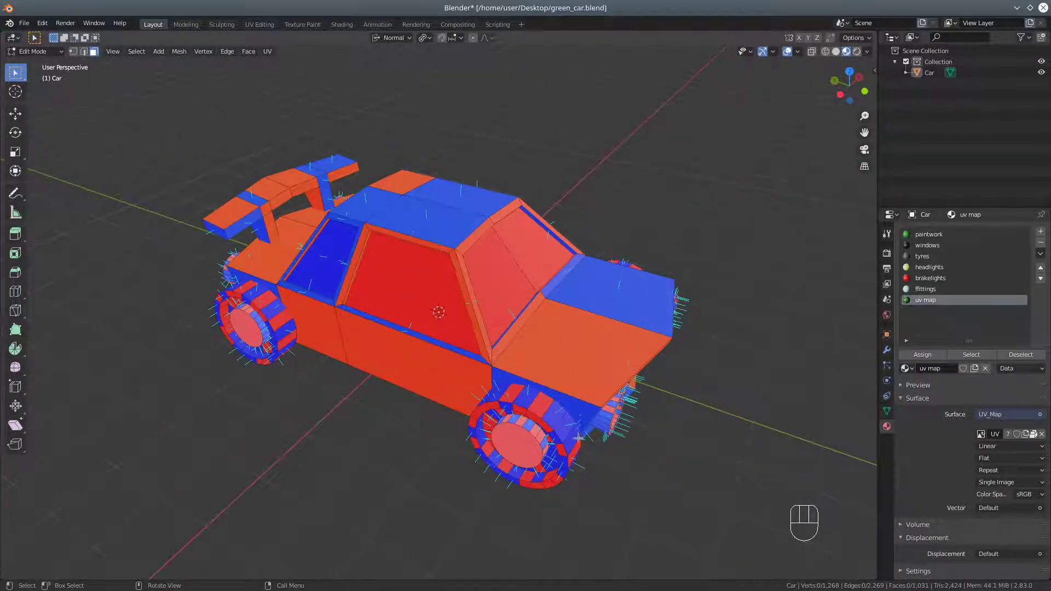
{"action": "middle_click_drag", "start_coordinate": [602, 424], "coordinate": [475, 362]}
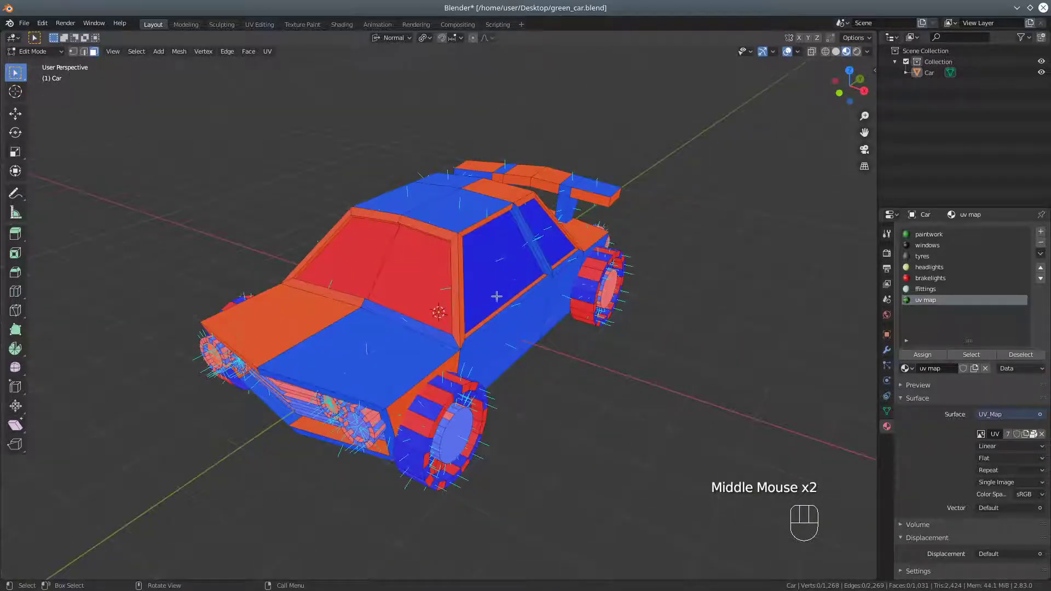
{"action": "middle_click_drag", "start_coordinate": [444, 313], "coordinate": [465, 293]}
{"action": "middle_click_drag", "start_coordinate": [474, 332], "coordinate": [568, 351]}
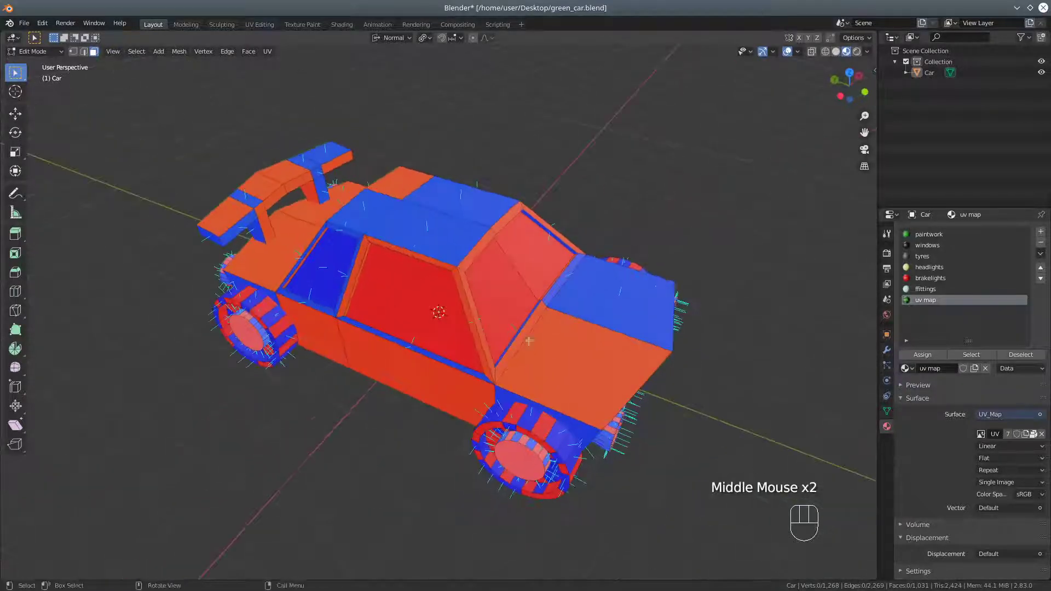
{"action": "middle_click_drag", "start_coordinate": [449, 367], "coordinate": [355, 338]}
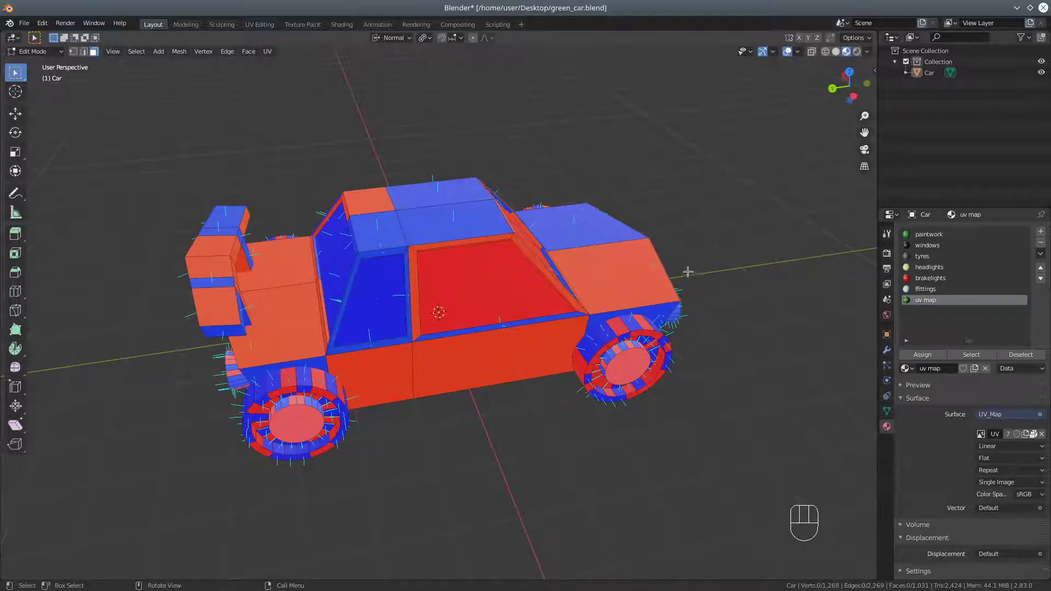
{"action": "middle_click_drag", "start_coordinate": [659, 273], "coordinate": [617, 294]}
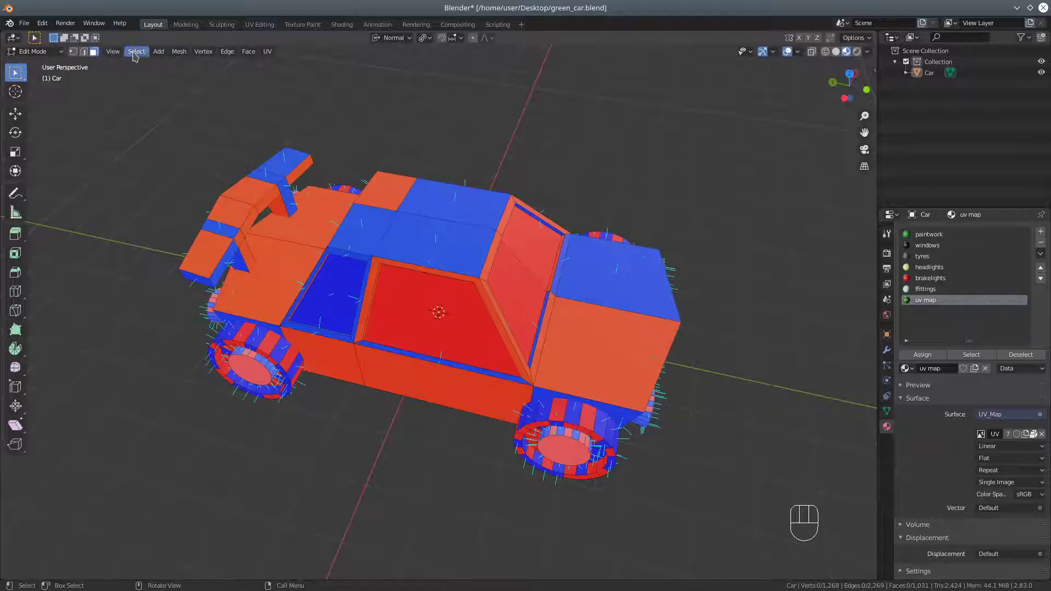
Select the whole car mesh and recalculate its normals to the outside
{"action": "left_click", "coordinate": [136, 51]}
{"action": "left_click", "coordinate": [137, 61]}
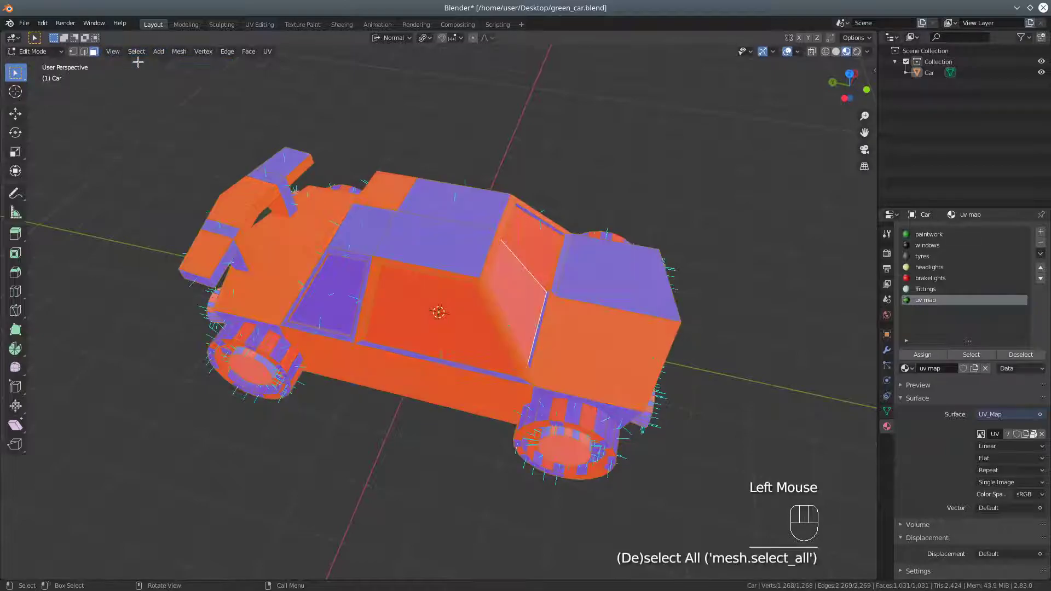
{"action": "left_click", "coordinate": [179, 51]}
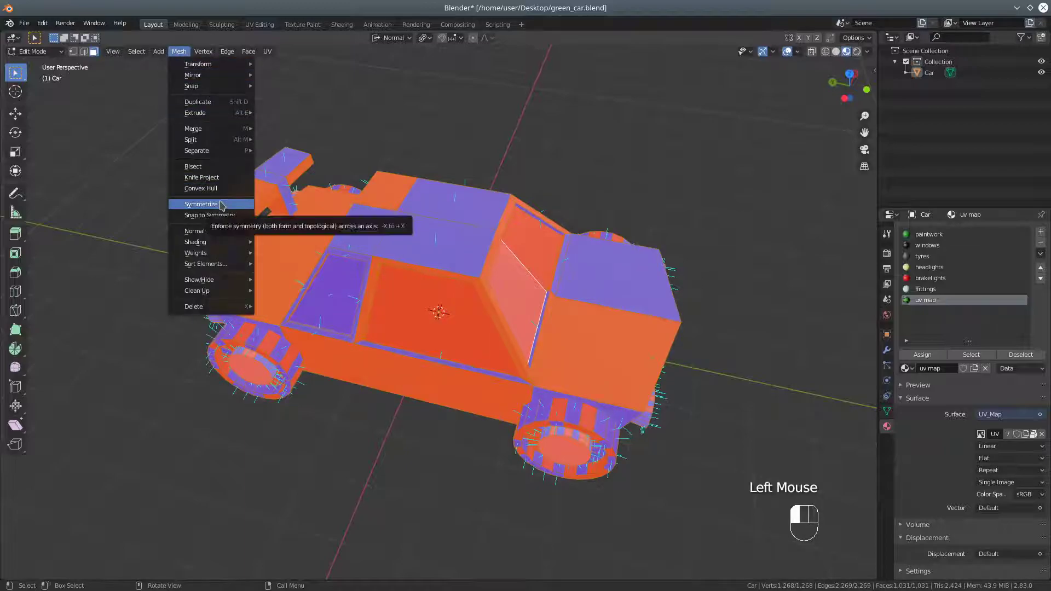
{"action": "mouse_move", "coordinate": [217, 242]}
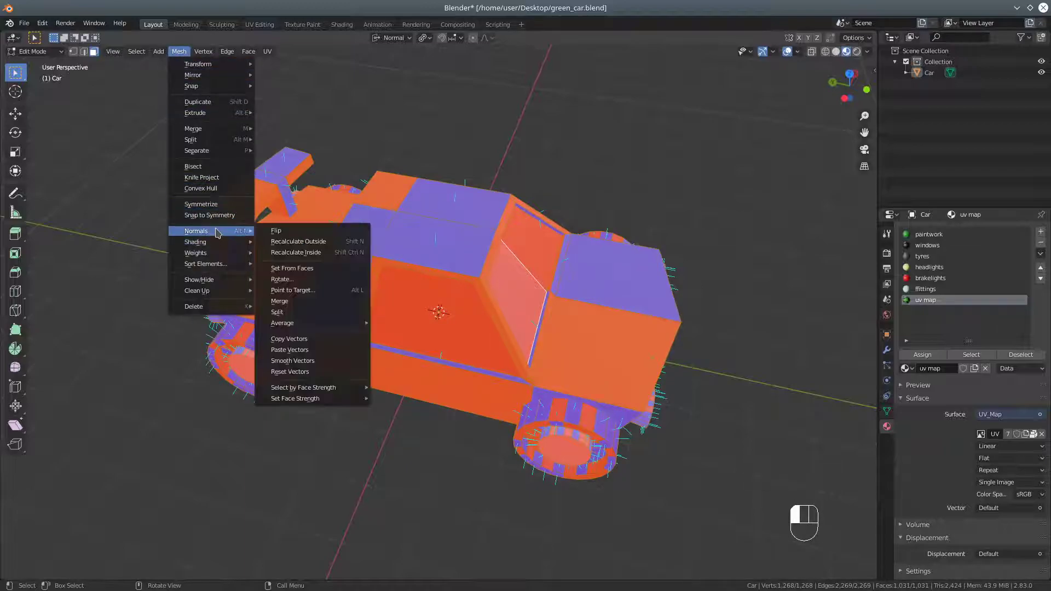
{"action": "left_click", "coordinate": [294, 243]}
{"action": "middle_click_drag", "start_coordinate": [654, 326], "coordinate": [555, 248]}
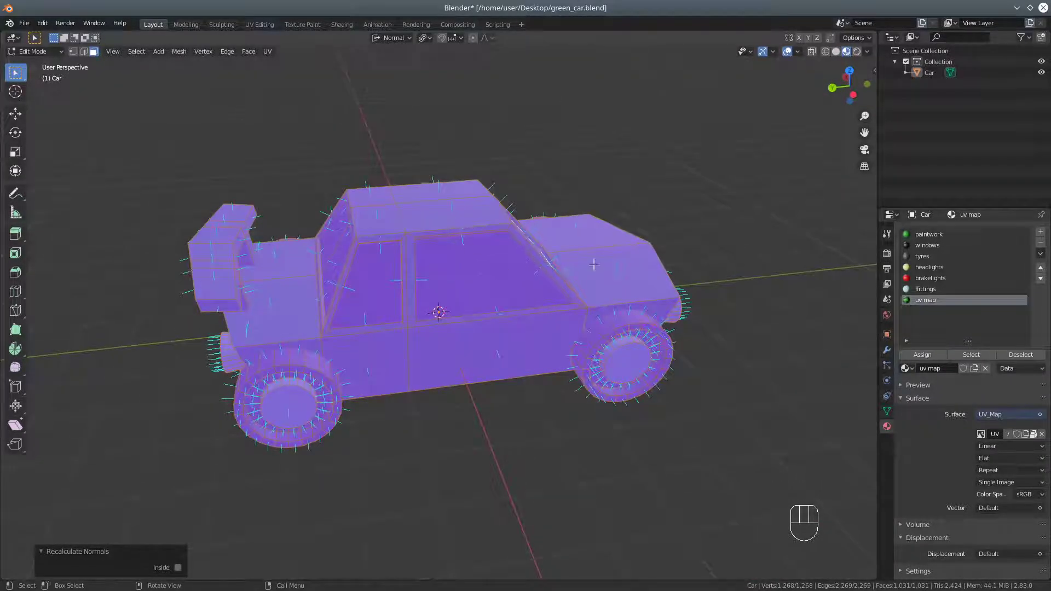
Turn off the face normals display and the Face Orientation overlay
{"action": "left_click", "coordinate": [798, 52]}
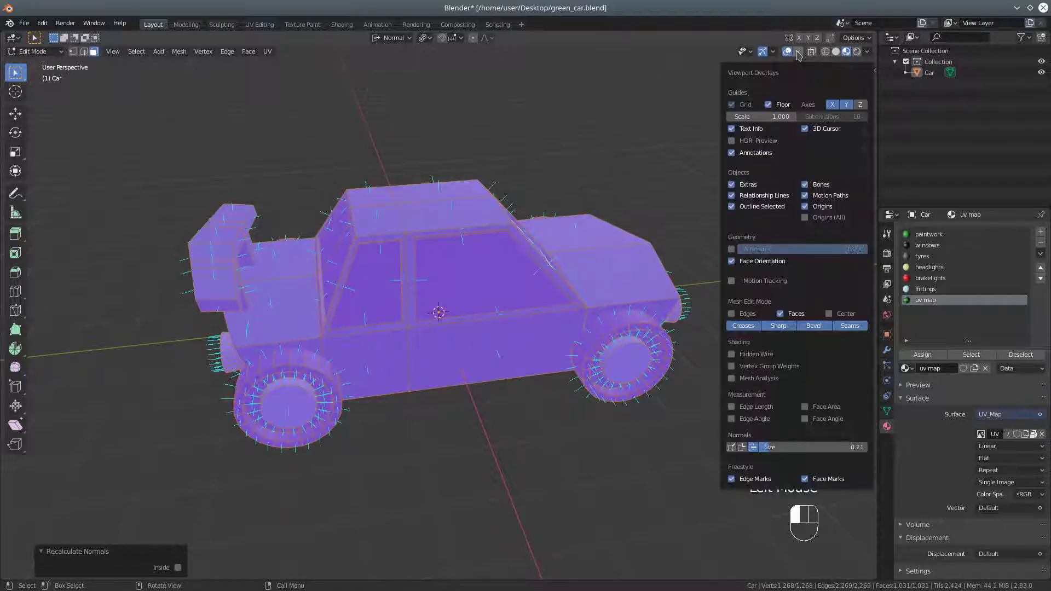
{"action": "left_click", "coordinate": [754, 448]}
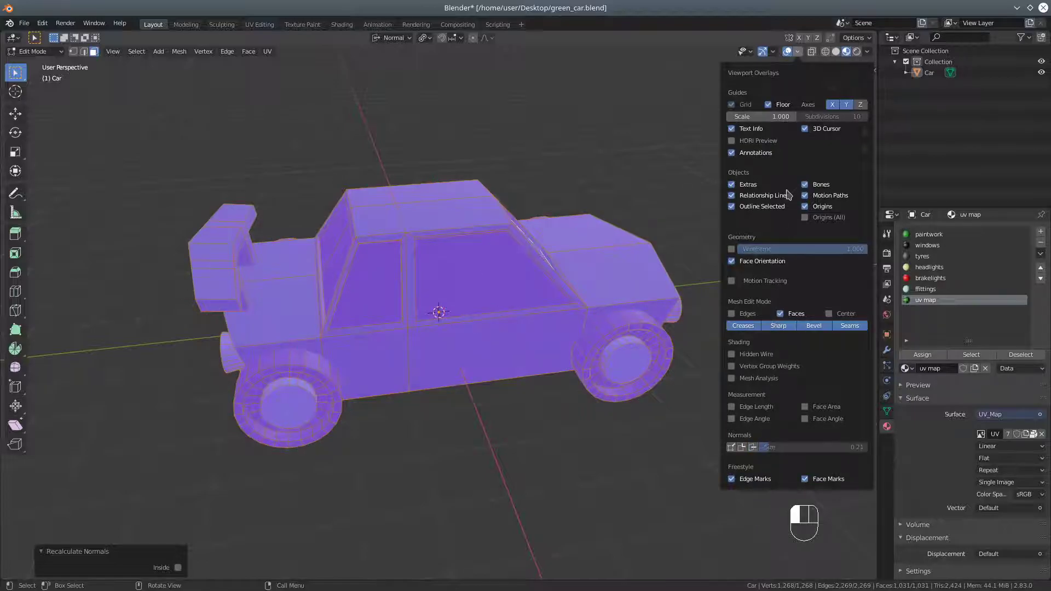
{"action": "left_click", "coordinate": [732, 262]}
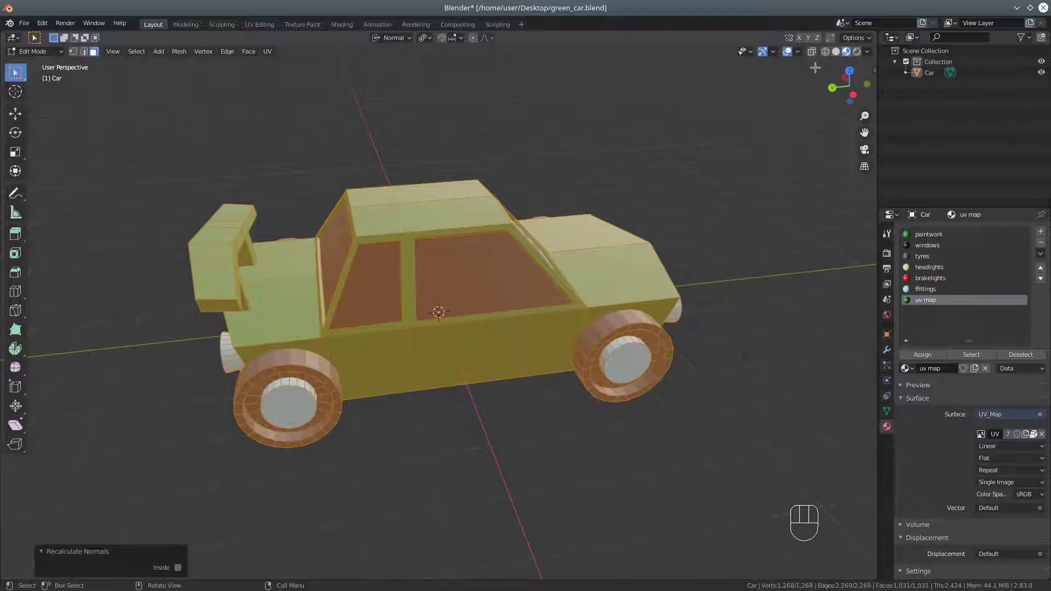
Return the car from Edit Mode to Object Mode
{"action": "middle_click_drag", "start_coordinate": [638, 147], "coordinate": [570, 157]}
{"action": "scroll", "coordinate": [571, 158], "scroll_direction": "down", "scroll_amount": 2}
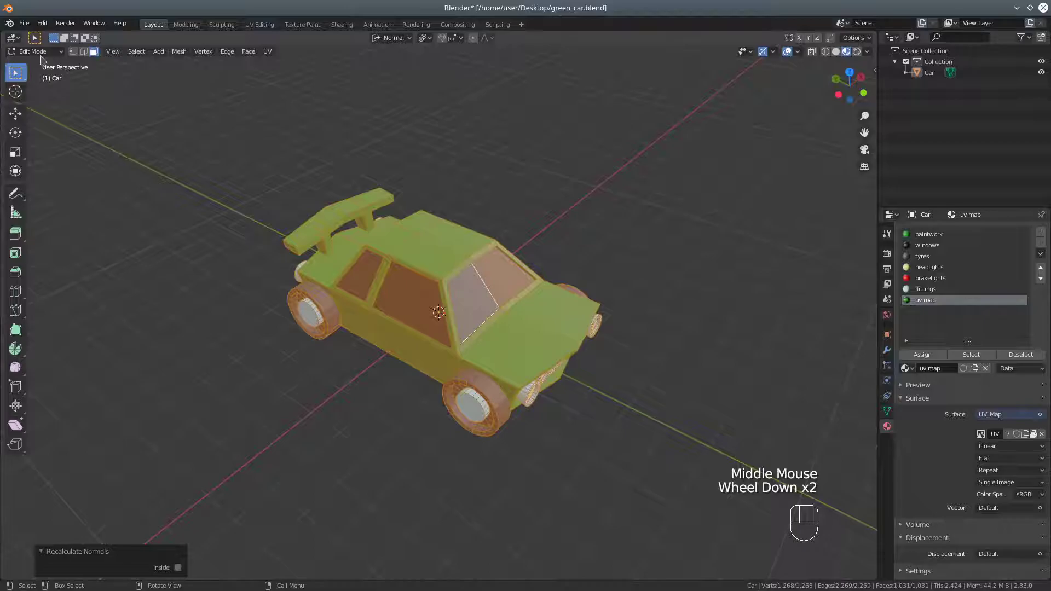
{"action": "left_click", "coordinate": [39, 52]}
{"action": "left_click", "coordinate": [38, 66]}
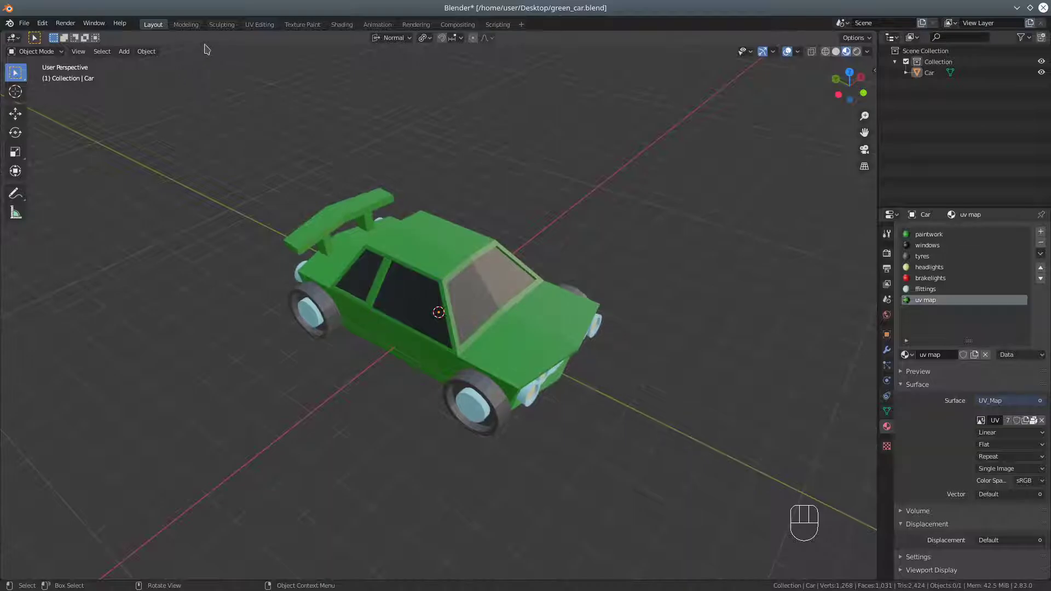
Choose the car's "uv map" material and open its nodes in the Shading workspace
{"action": "middle_click_drag", "start_coordinate": [624, 310], "coordinate": [866, 277]}
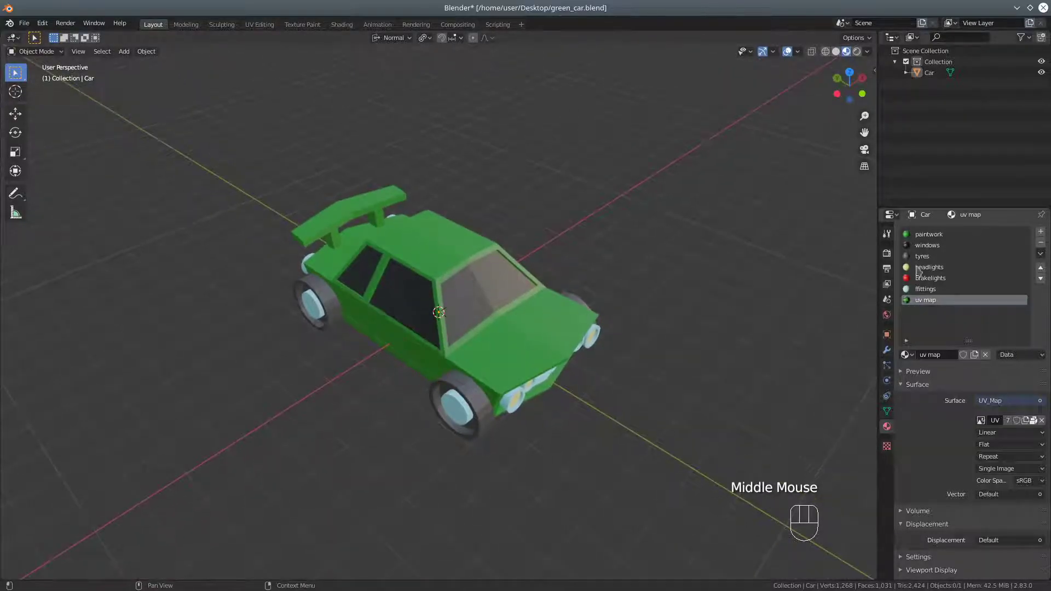
{"action": "left_click", "coordinate": [921, 302]}
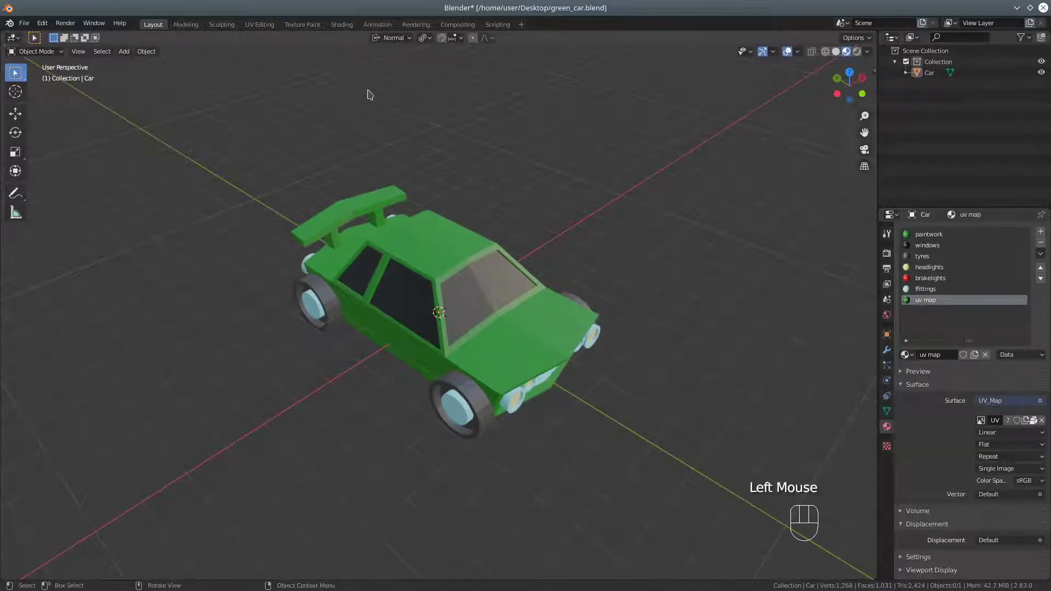
{"action": "left_click", "coordinate": [342, 25]}
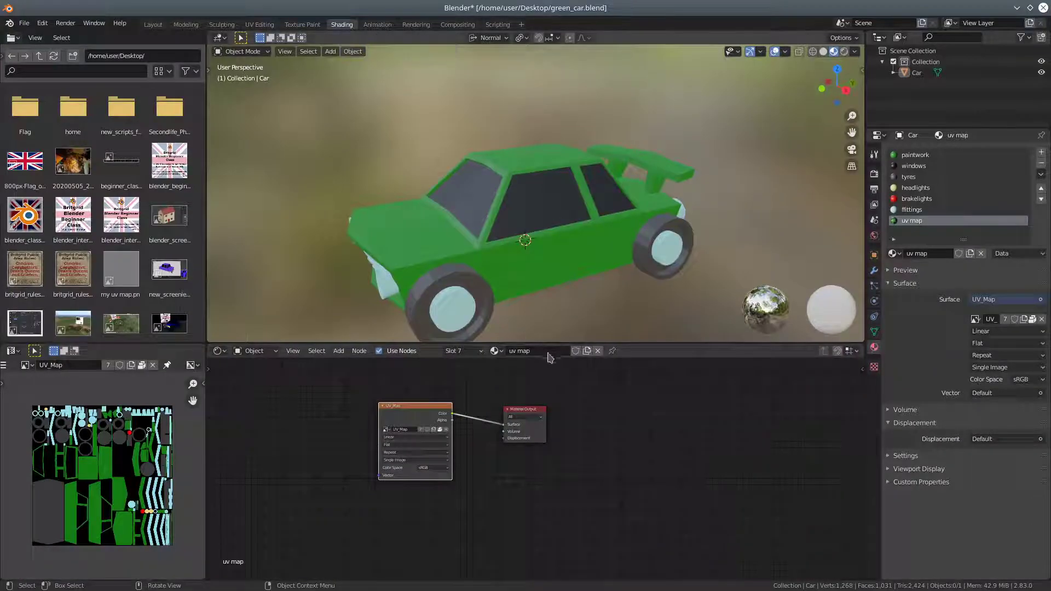
Enlarge the node editor, space out the two nodes and disconnect the UV_Map image's Color from the Material Output's Surface
{"action": "left_click_drag", "start_coordinate": [639, 342], "coordinate": [624, 233]}
{"action": "scroll", "coordinate": [450, 368], "scroll_direction": "up", "scroll_amount": 2}
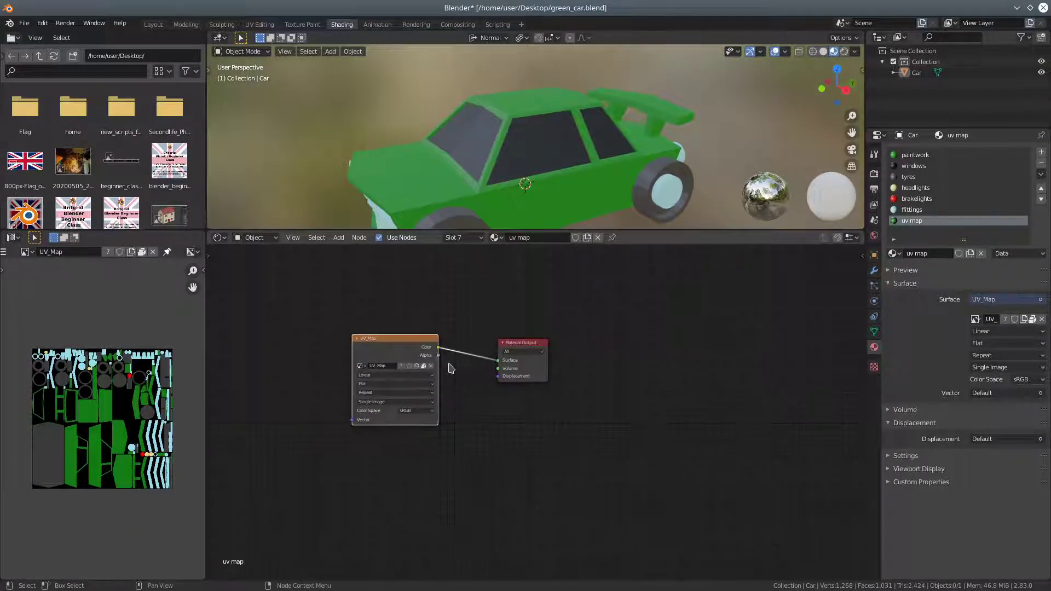
{"action": "left_click_drag", "start_coordinate": [387, 344], "coordinate": [365, 336]}
{"action": "left_click_drag", "start_coordinate": [508, 344], "coordinate": [505, 338]}
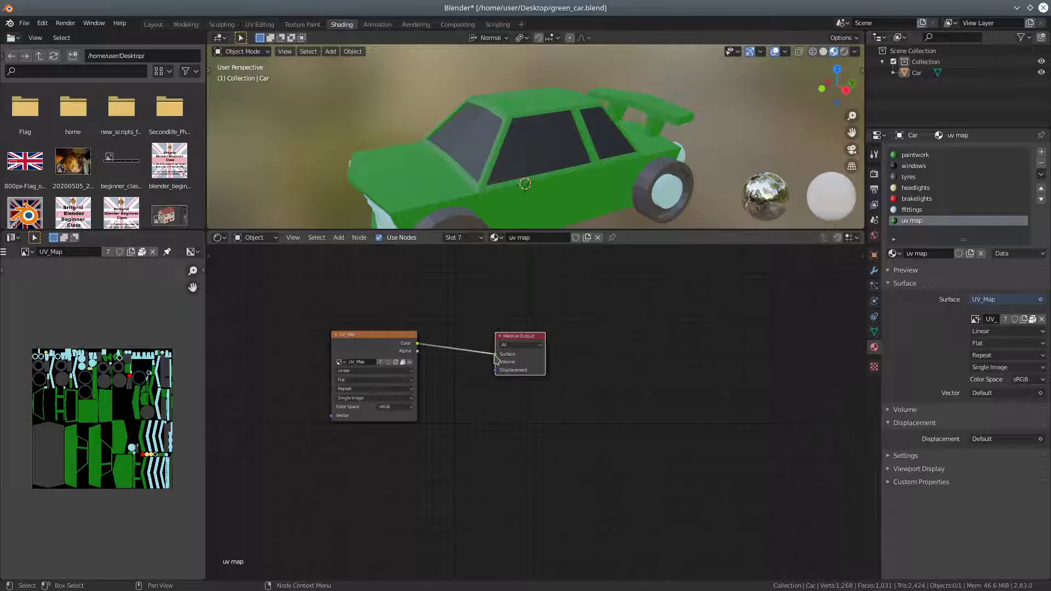
{"action": "left_click_drag", "start_coordinate": [497, 356], "coordinate": [446, 369]}
{"action": "left_click_drag", "start_coordinate": [520, 337], "coordinate": [552, 333]}
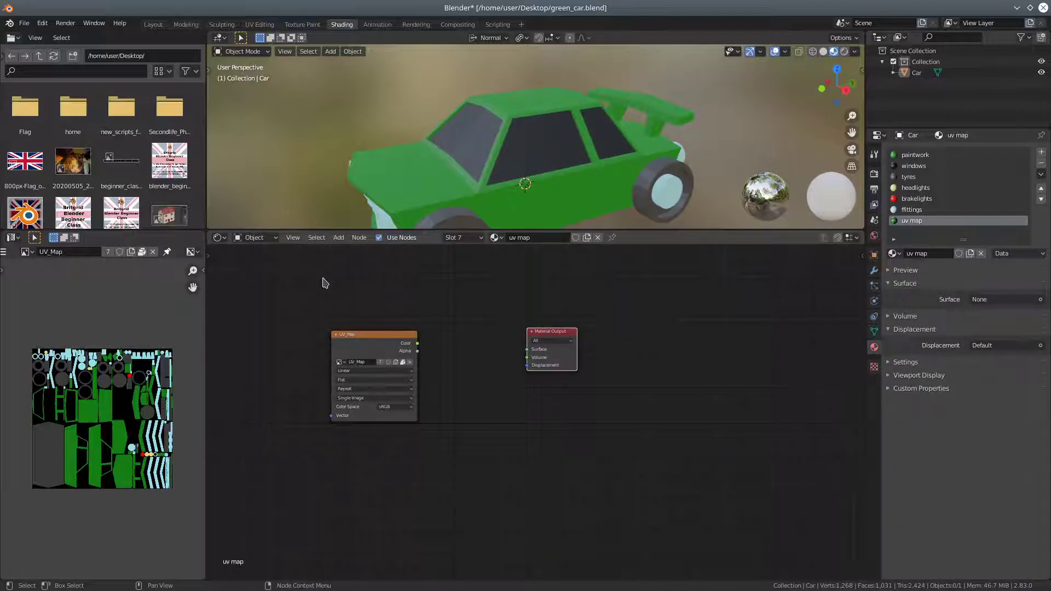
Add a Principled BSDF shader node between the UV_Map image texture and the Material Output
{"action": "left_click", "coordinate": [339, 241]}
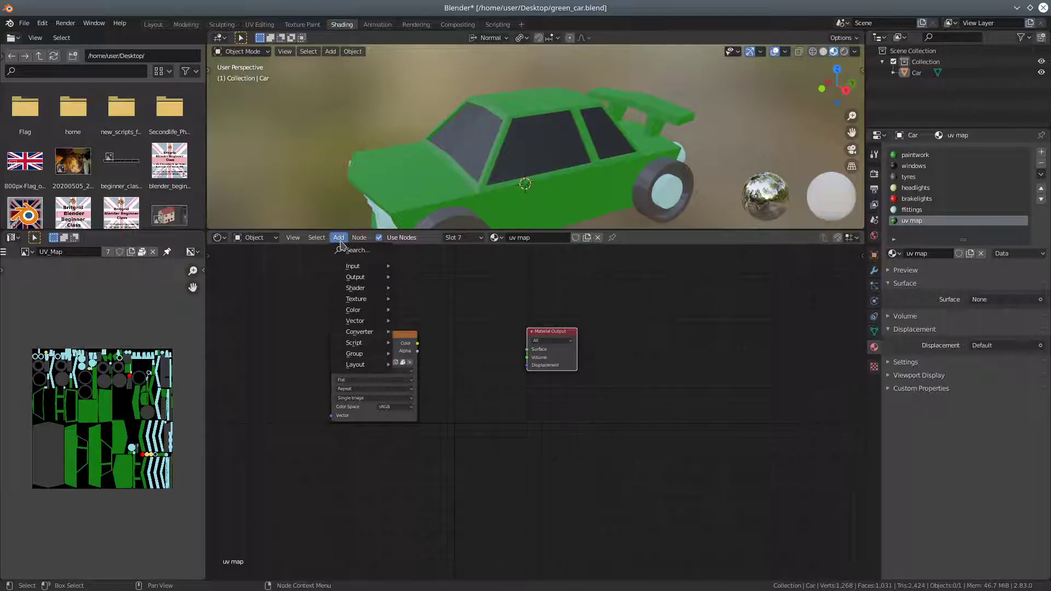
{"action": "mouse_move", "coordinate": [360, 290]}
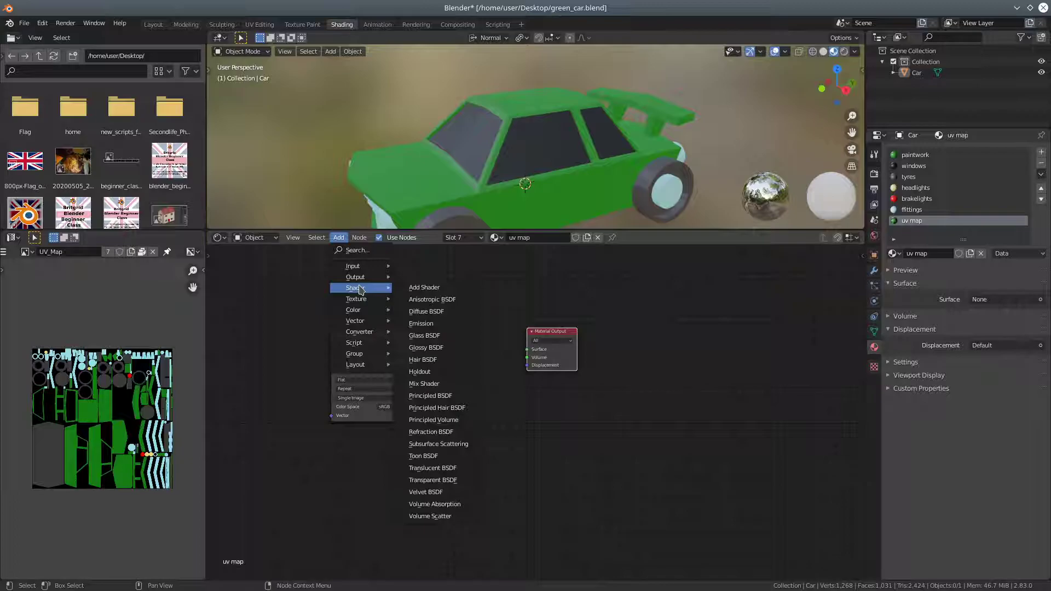
{"action": "left_click", "coordinate": [440, 398]}
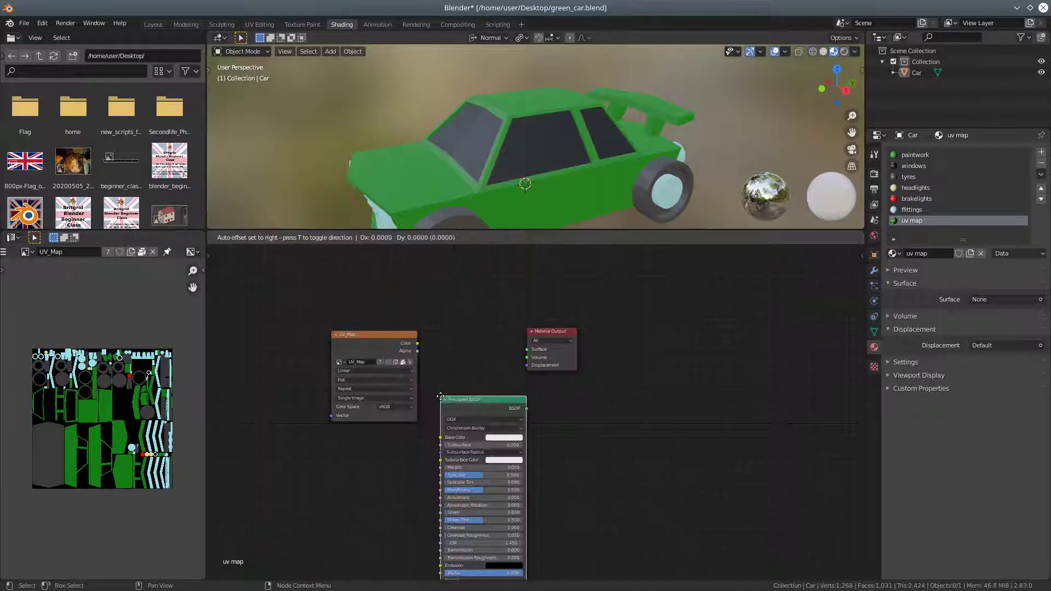
{"action": "left_click", "coordinate": [433, 316]}
Spread the nodes apart and link UV_Map Color to the Principled BSDF's Base Color and its BSDF output to Surface
{"action": "left_click_drag", "start_coordinate": [397, 335], "coordinate": [357, 322]}
{"action": "left_click_drag", "start_coordinate": [547, 338], "coordinate": [582, 325]}
{"action": "mouse_move", "coordinate": [310, 320]}
{"action": "left_mouse_down"}
{"action": "mouse_move", "coordinate": [296, 320]}
{"action": "mouse_move", "coordinate": [345, 320]}
{"action": "mouse_move", "coordinate": [315, 312]}
{"action": "left_mouse_up"}
{"action": "left_click_drag", "start_coordinate": [383, 324], "coordinate": [432, 361]}
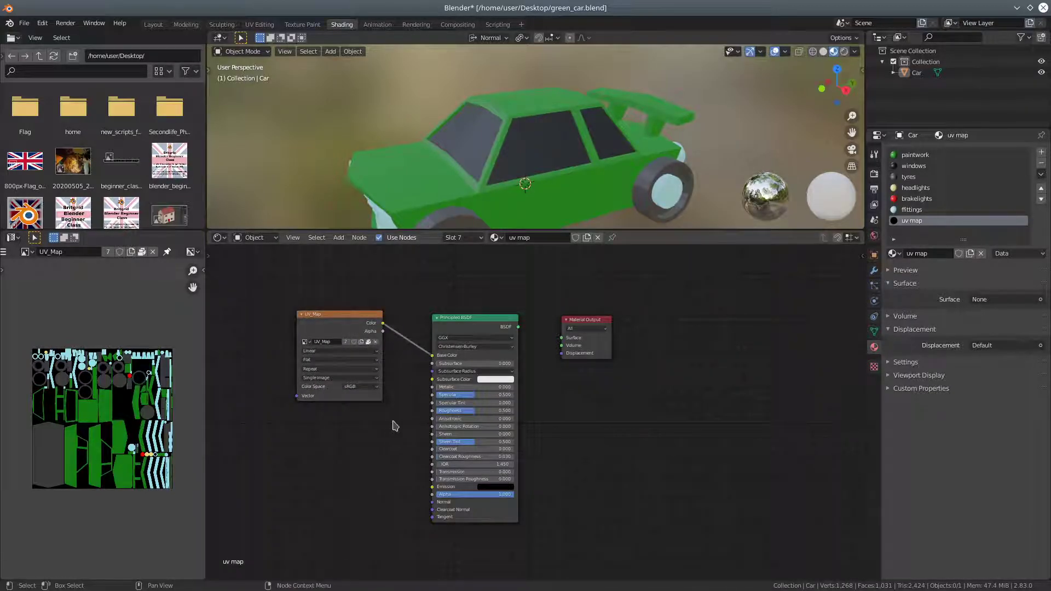
{"action": "left_click_drag", "start_coordinate": [518, 327], "coordinate": [562, 338]}
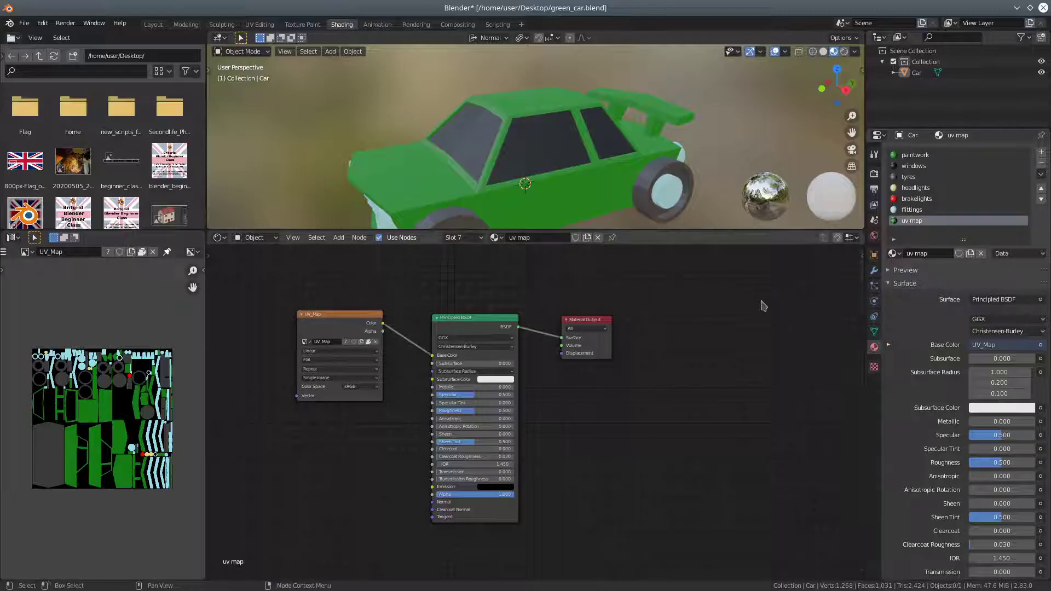
Remove the paintwork, windows, tyres, headlights, brakelights and fittings material slots, keeping only uv map
{"action": "left_click", "coordinate": [916, 155]}
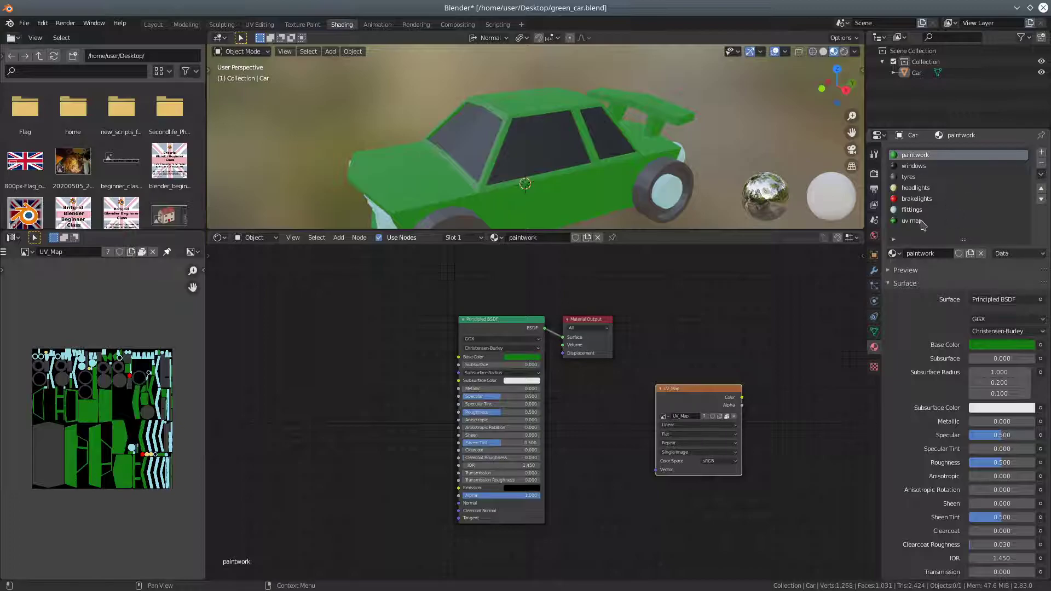
{"action": "left_click", "coordinate": [1042, 165]}
{"action": "left_click", "coordinate": [1041, 166]}
{"action": "left_click", "coordinate": [1042, 165]}
{"action": "left_click", "coordinate": [1041, 165]}
{"action": "left_click", "coordinate": [1042, 165]}
{"action": "left_click", "coordinate": [1041, 165]}
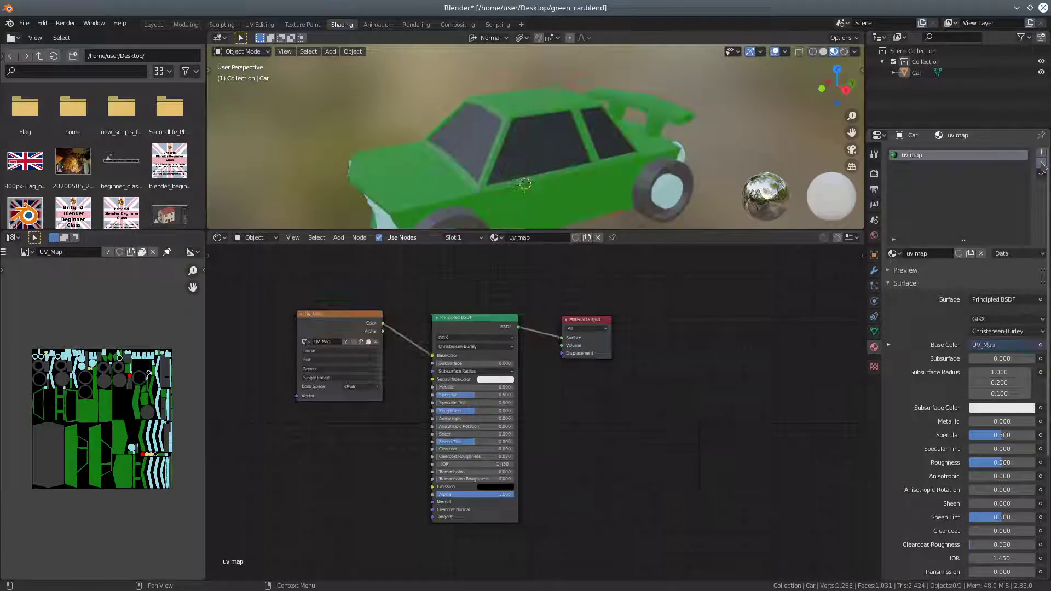
Even out the spacing of the image texture and Principled BSDF nodes and enlarge the 3D viewport
{"action": "left_click_drag", "start_coordinate": [489, 320], "coordinate": [463, 320]}
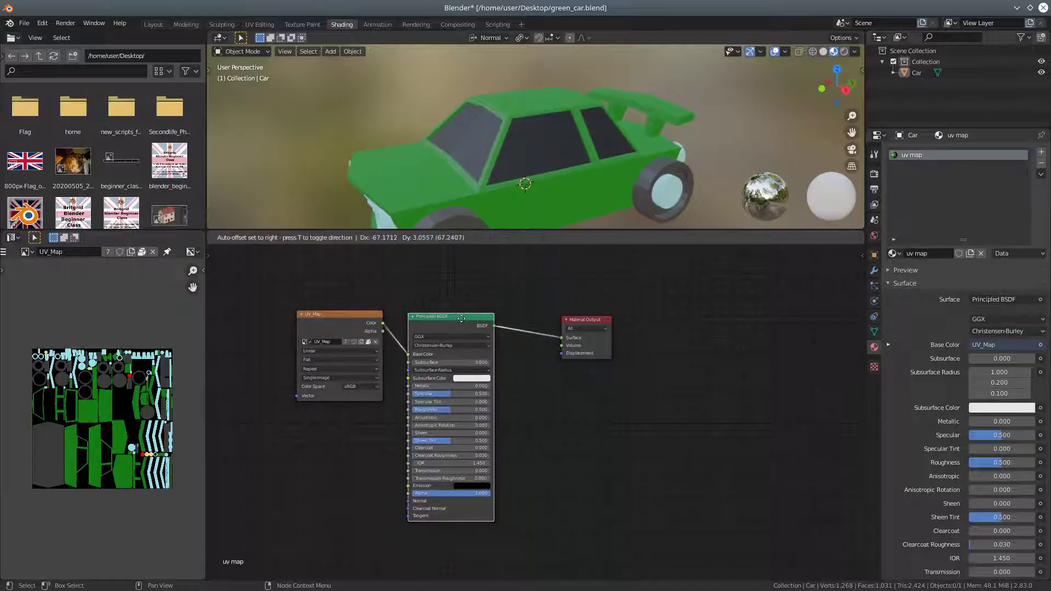
{"action": "left_click_drag", "start_coordinate": [624, 237], "coordinate": [625, 294]}
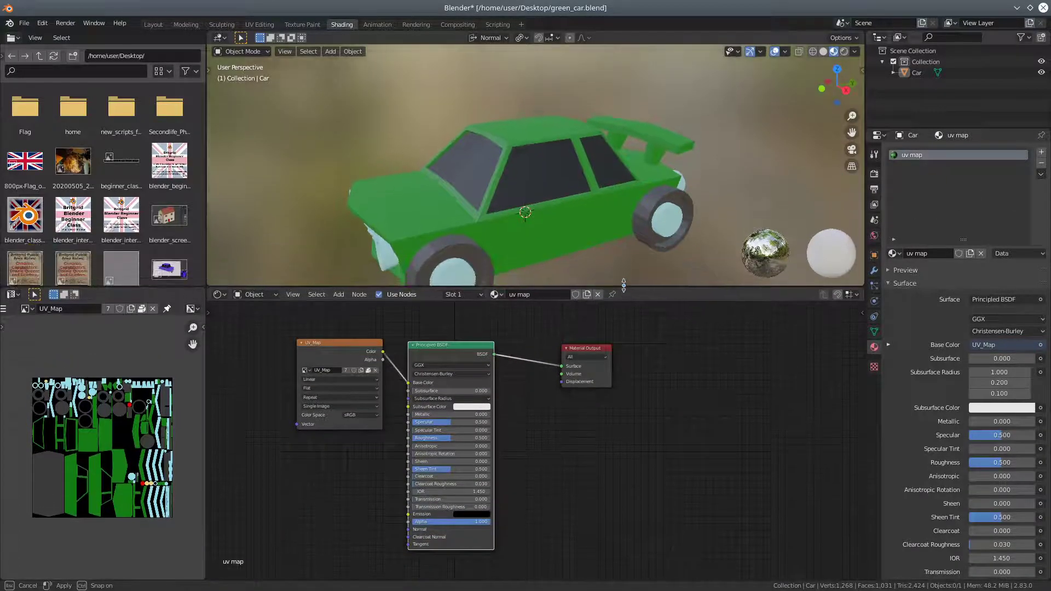
{"action": "left_click_drag", "start_coordinate": [359, 351], "coordinate": [335, 350]}
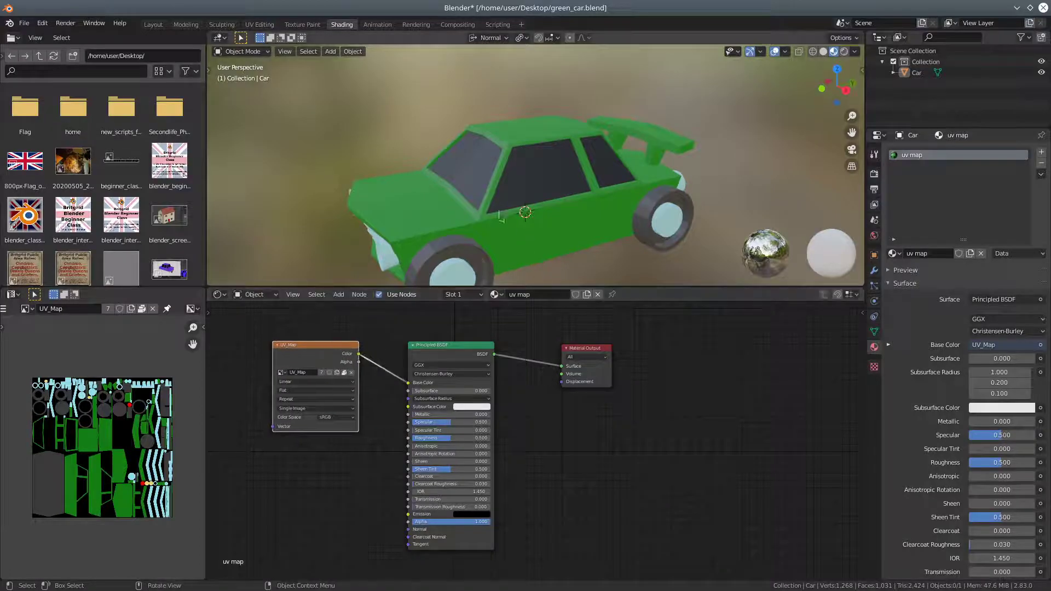
Select the car and start a Collada (.dae) export with the Sl+Open Sim Static preset
{"action": "left_click", "coordinate": [566, 229]}
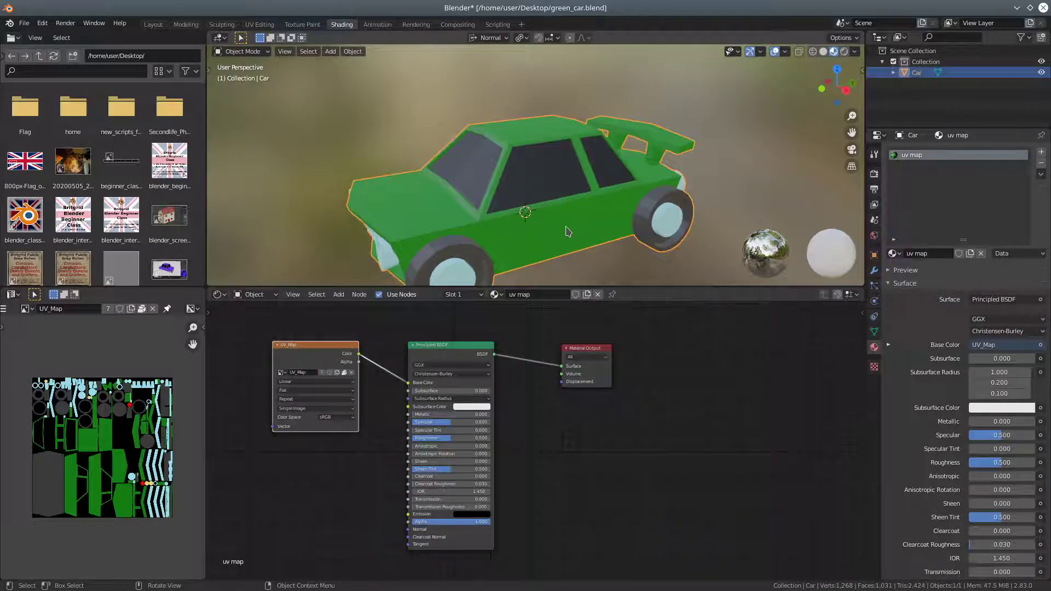
{"action": "left_click", "coordinate": [24, 23]}
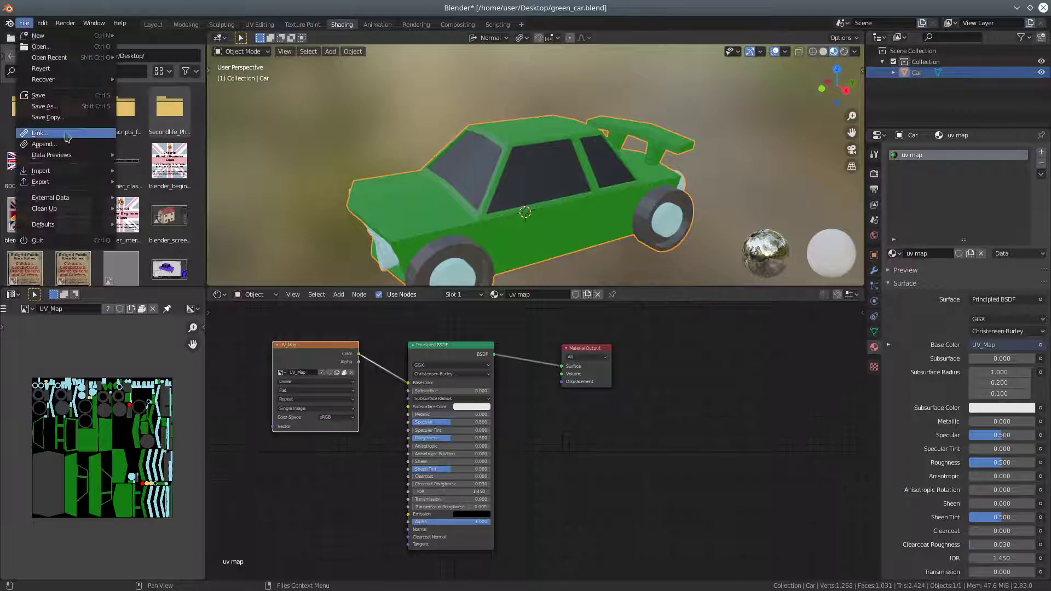
{"action": "mouse_move", "coordinate": [82, 182]}
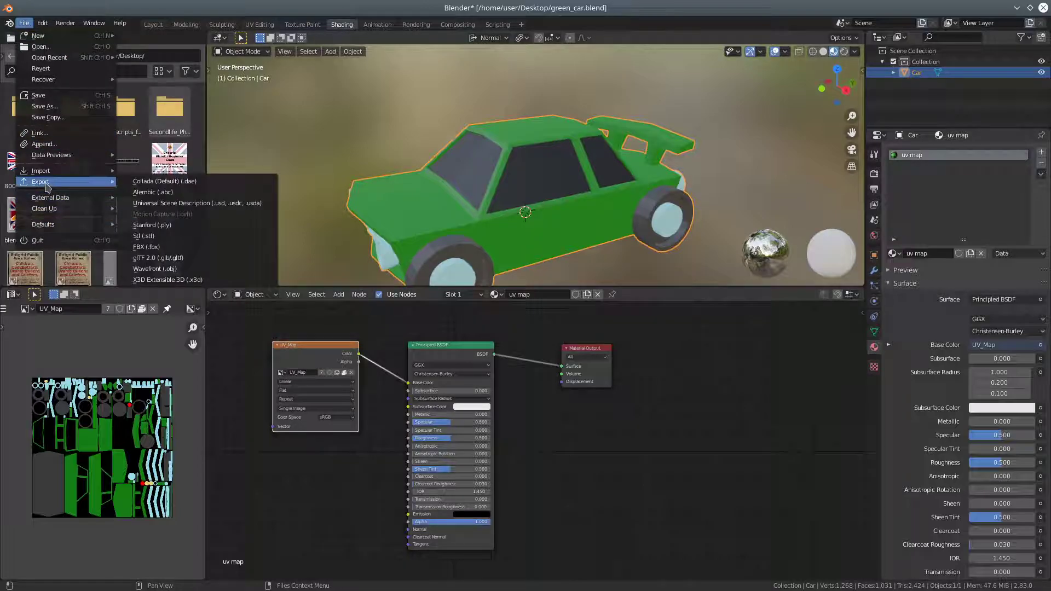
{"action": "left_click", "coordinate": [179, 183]}
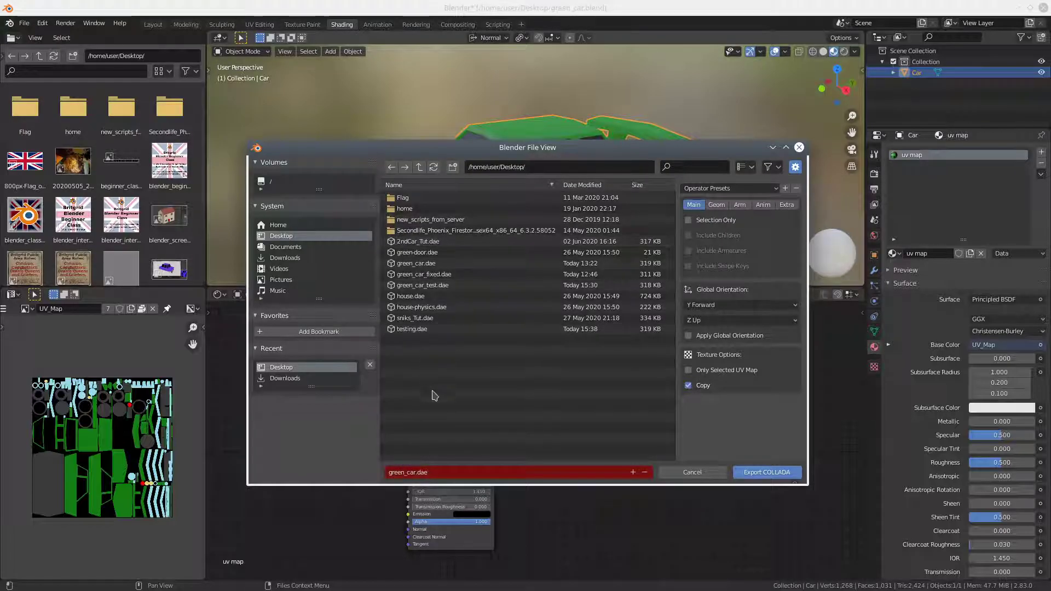
{"action": "left_click", "coordinate": [776, 189]}
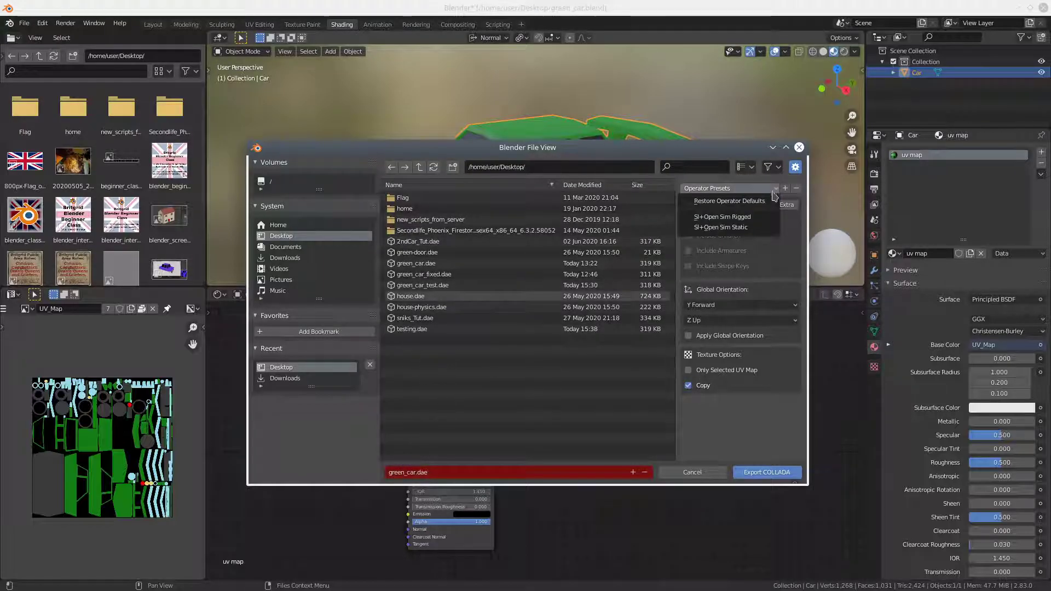
{"action": "left_click", "coordinate": [728, 235]}
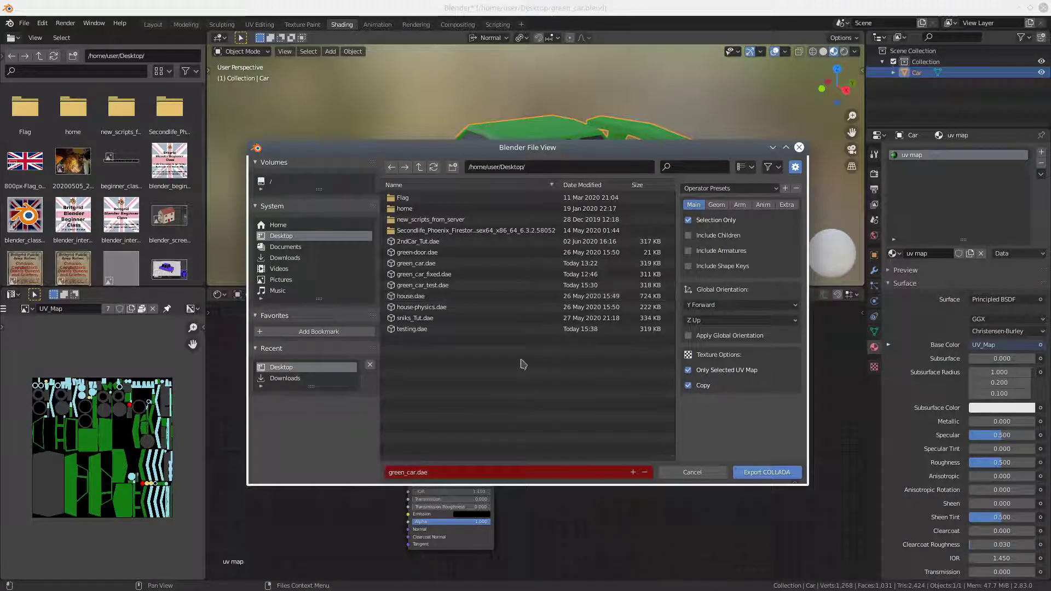
Name the export file newest_green_car.dae and export it to the Desktop
{"action": "left_click", "coordinate": [391, 473]}
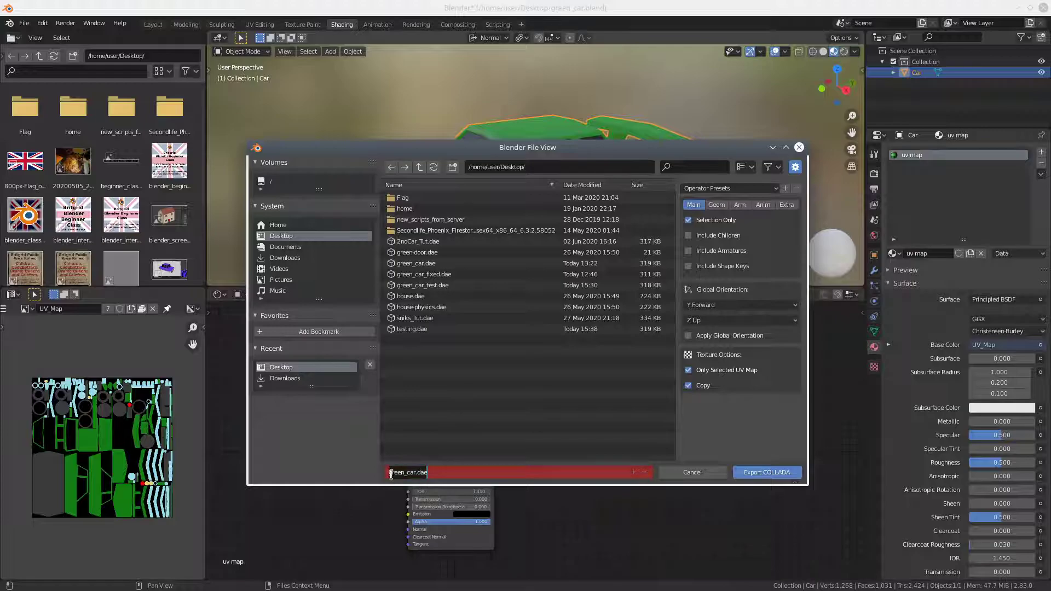
{"action": "left_click", "coordinate": [388, 475]}
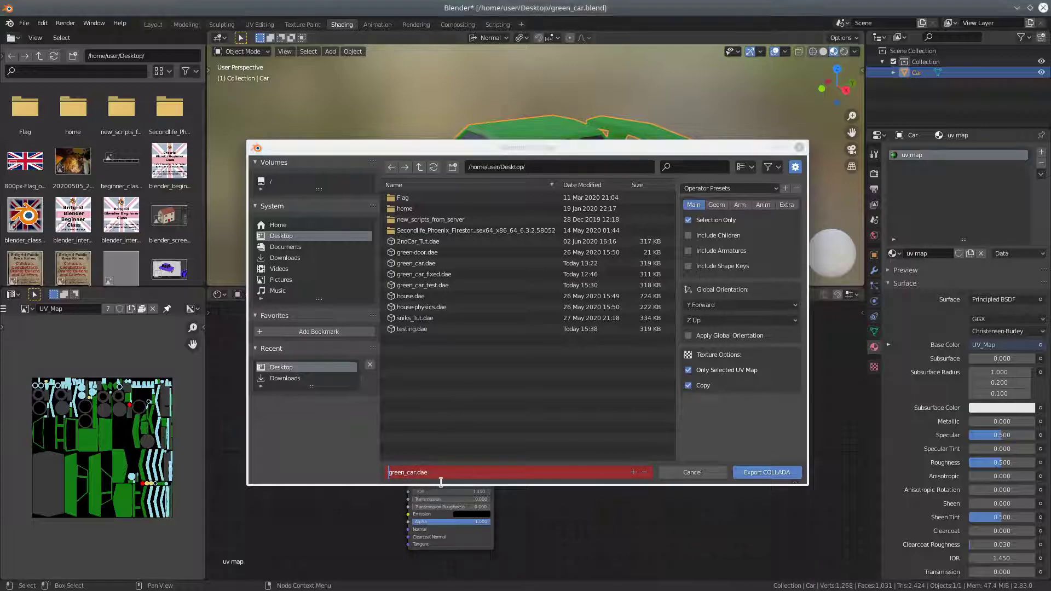
{"action": "type", "text": "newes"}
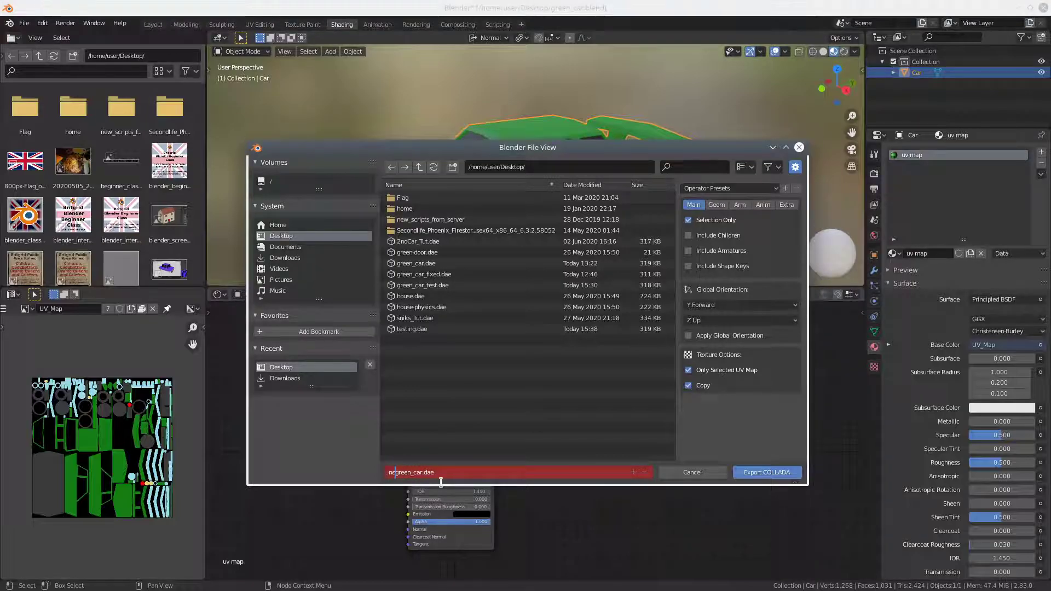
{"action": "type", "text": "t_"}
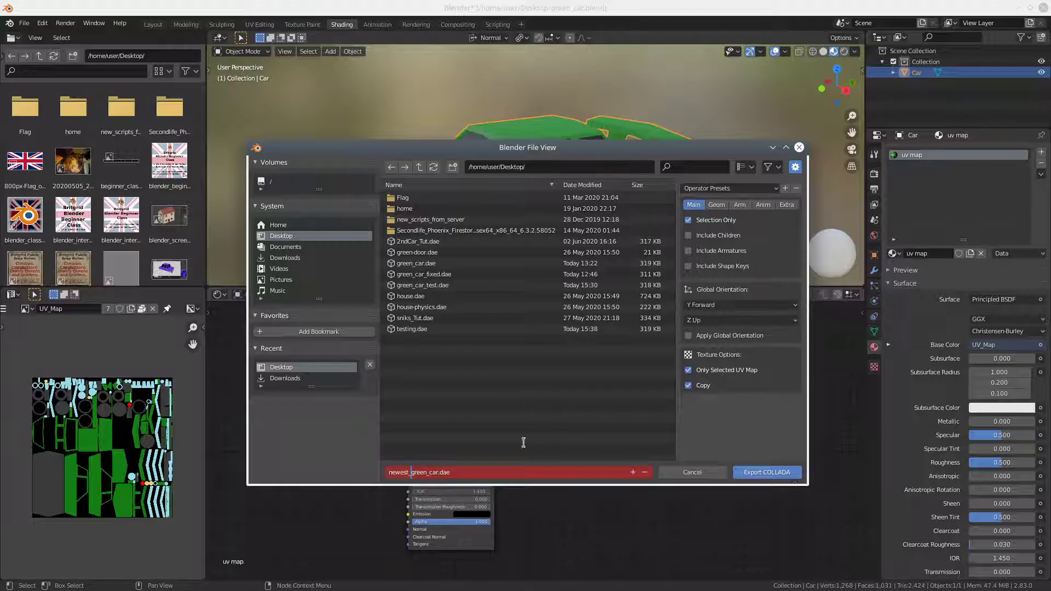
{"action": "left_click", "coordinate": [741, 471]}
{"action": "left_click", "coordinate": [743, 473]}
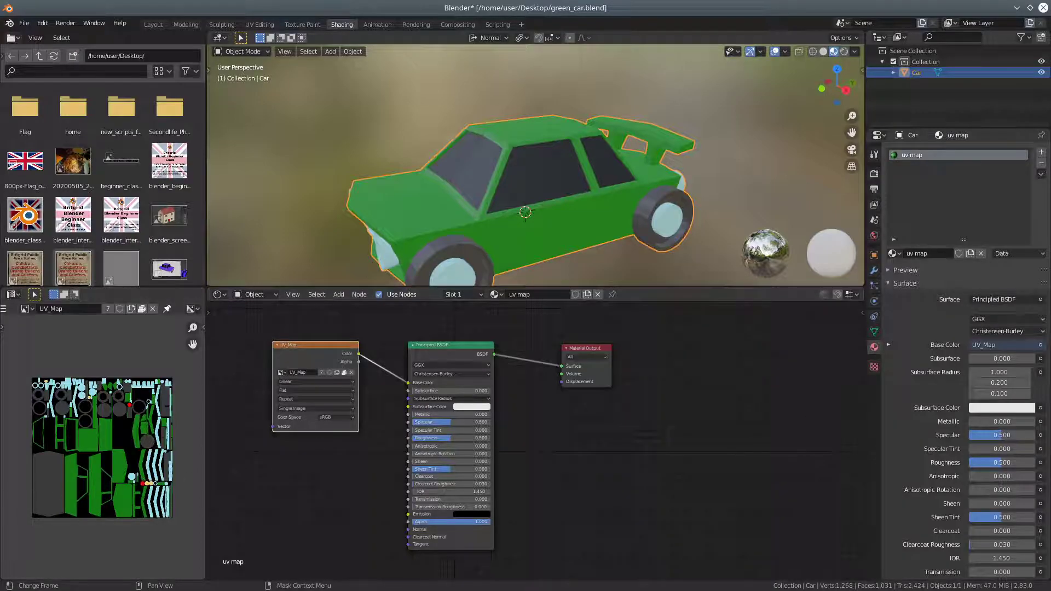
Switch to the Firestorm viewer and load newest_green_car.dae for a mesh model upload
{"action": "key", "text": "alt+Tab"}
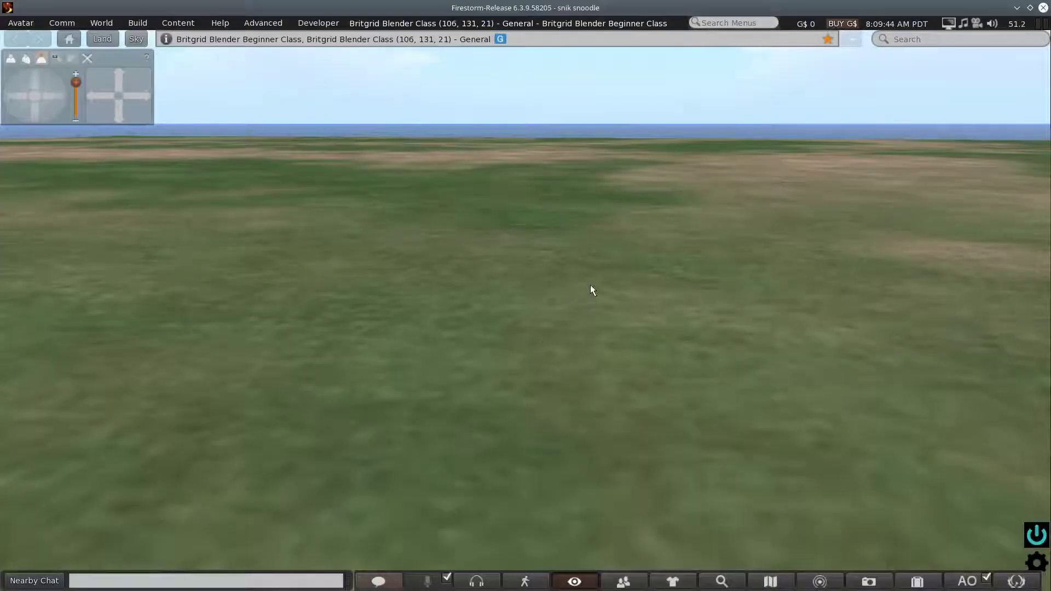
{"action": "left_click", "coordinate": [143, 24]}
{"action": "mouse_move", "coordinate": [186, 216]}
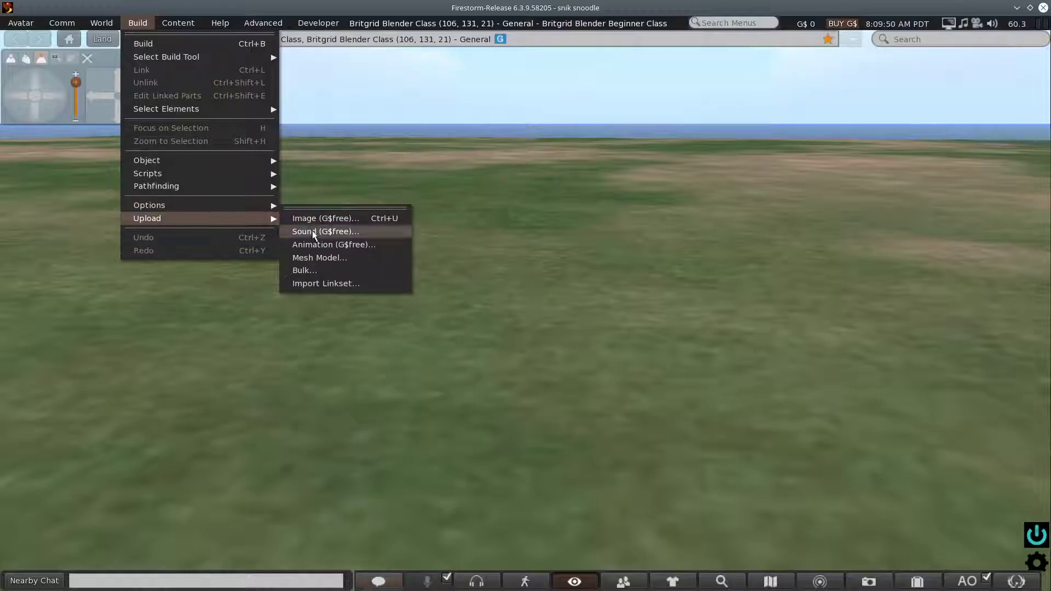
{"action": "left_click", "coordinate": [320, 258]}
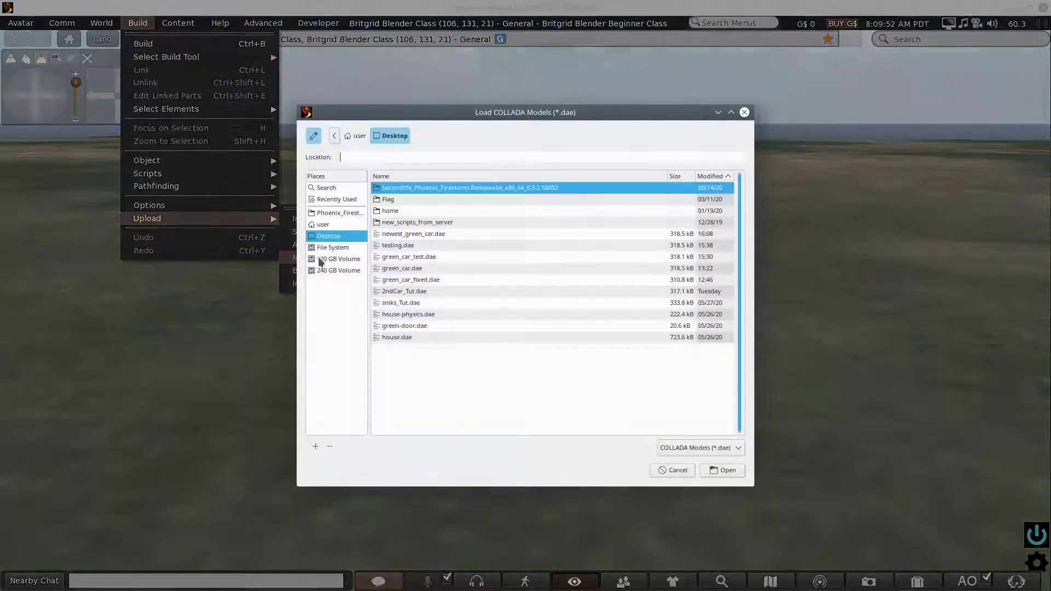
{"action": "left_click", "coordinate": [414, 235]}
{"action": "left_click", "coordinate": [722, 471]}
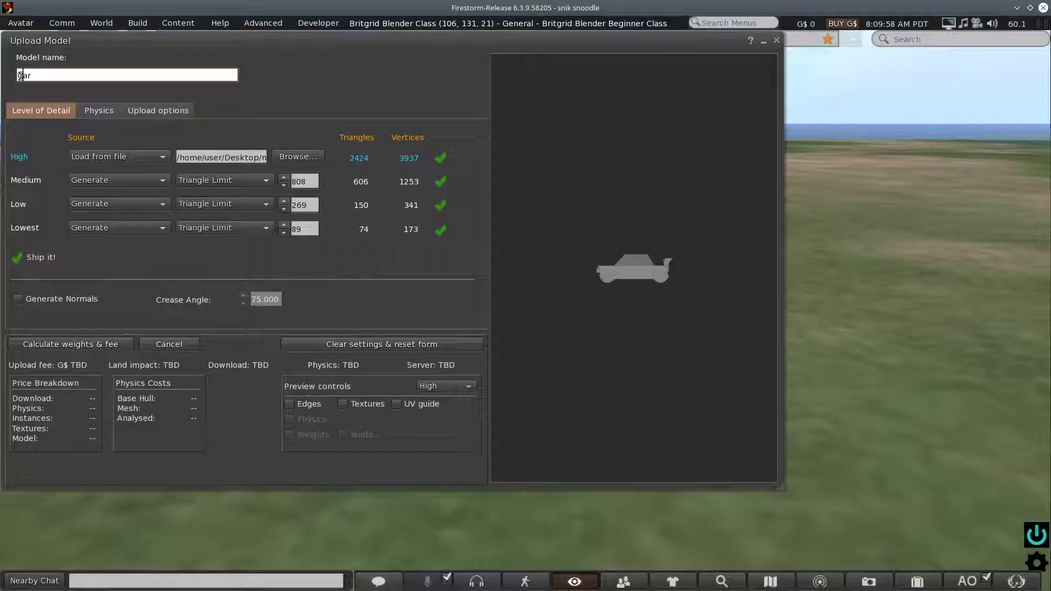
Name the model Newest Green Car and inspect its mesh from the front in the upload preview
{"action": "type", "text": "New"}
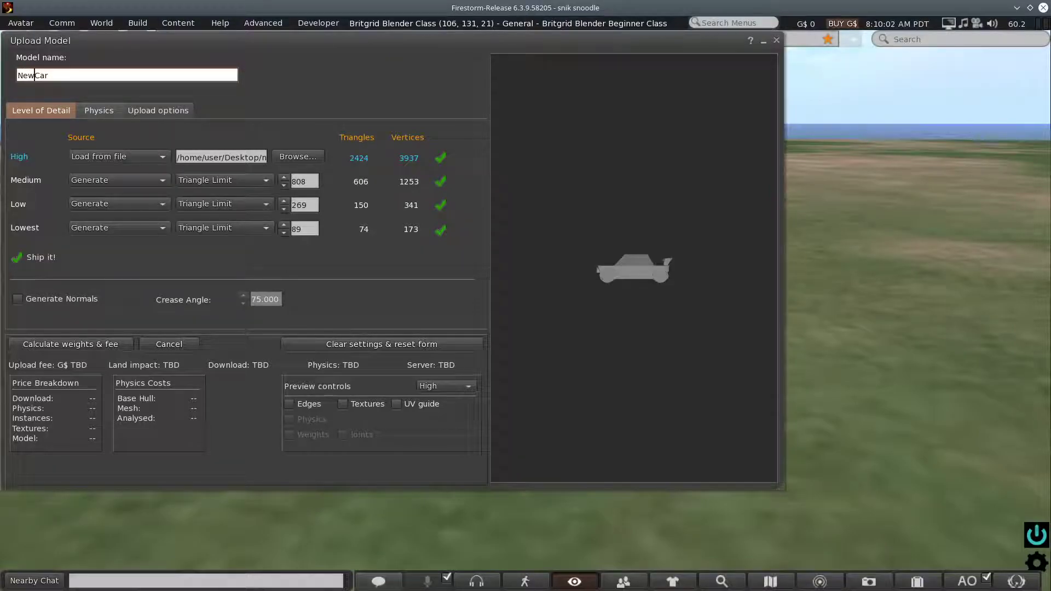
{"action": "type", "text": "est Green"}
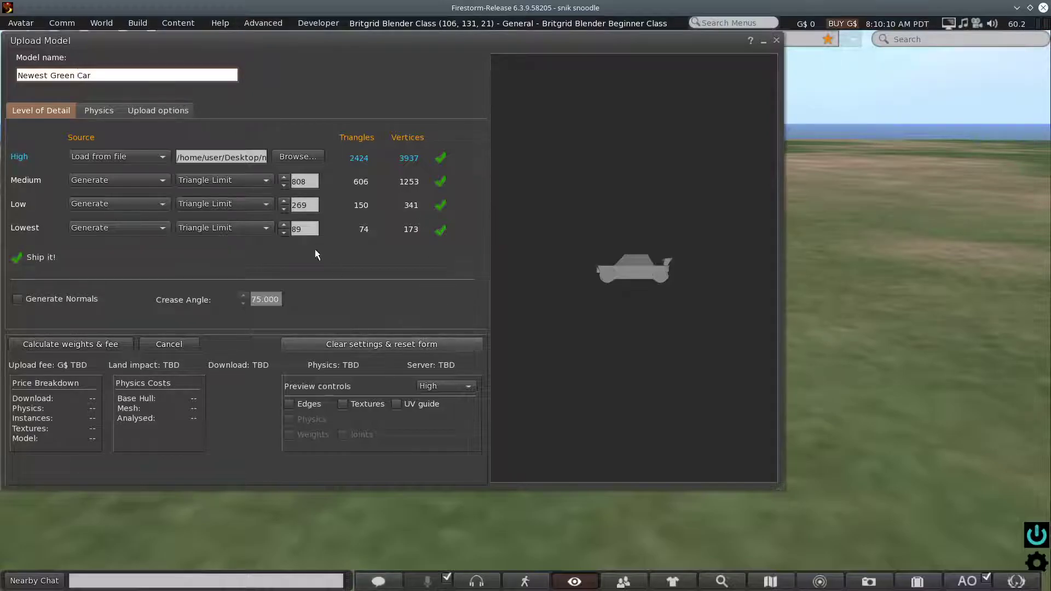
{"action": "scroll", "coordinate": [613, 321], "scroll_direction": "up", "scroll_amount": 6}
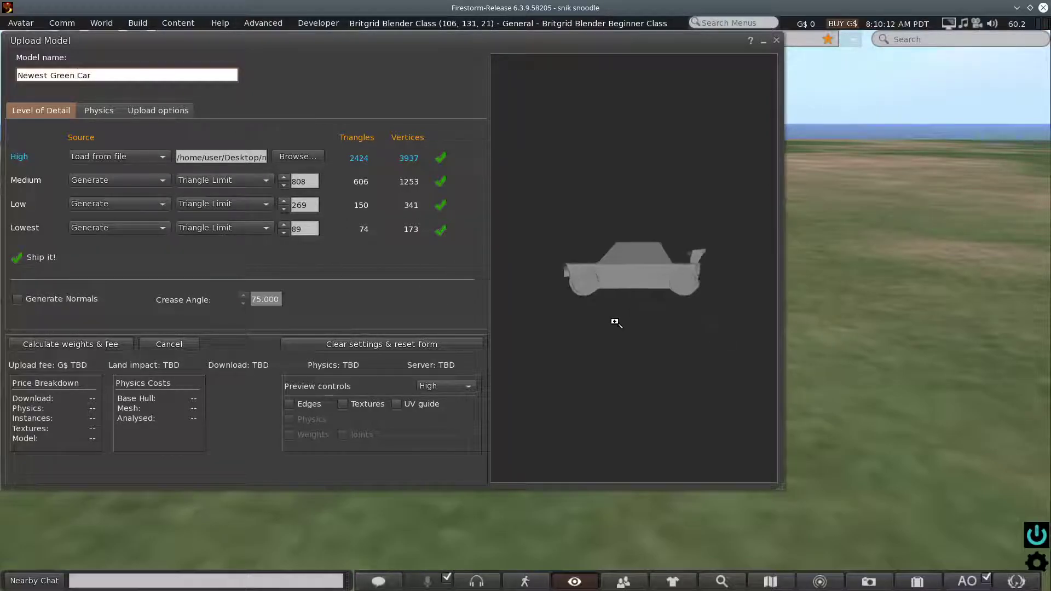
{"action": "left_click_drag", "start_coordinate": [597, 273], "coordinate": [695, 244]}
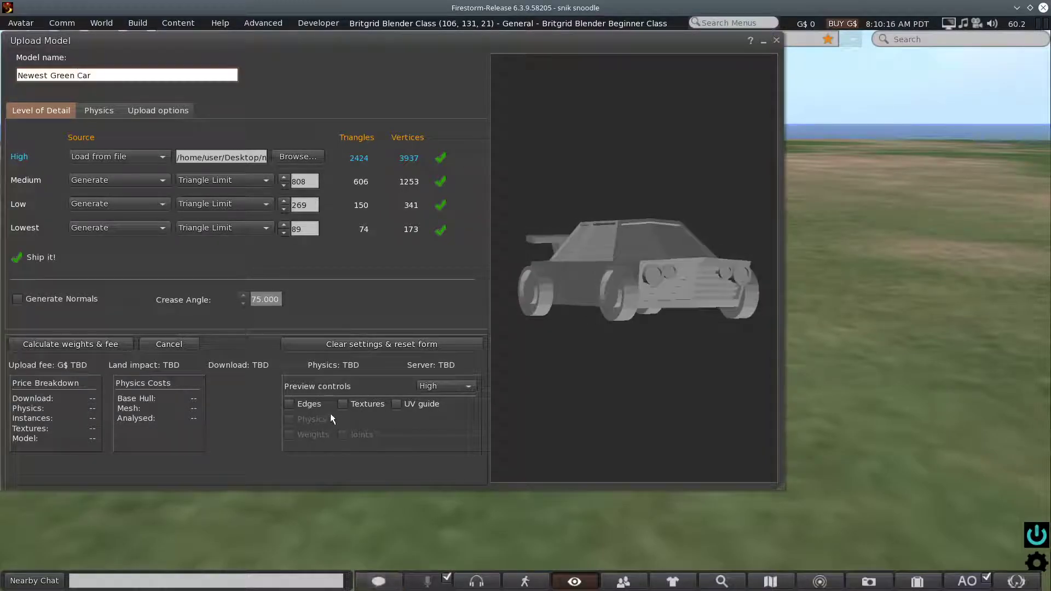
Include textures in the upload and display them on the previewed car, checking it from another angle
{"action": "left_click", "coordinate": [143, 111]}
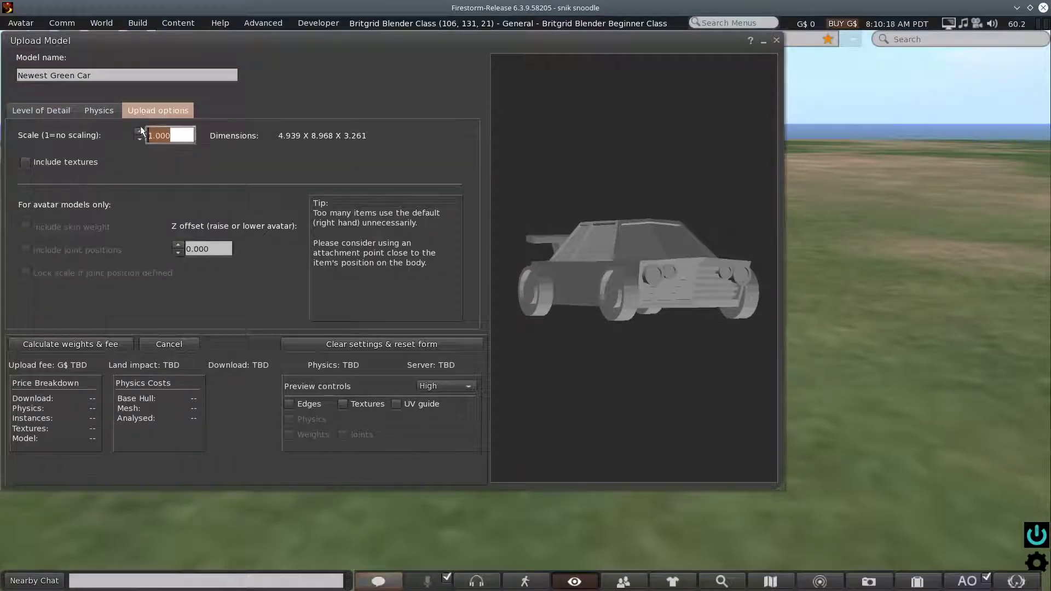
{"action": "left_click", "coordinate": [25, 161]}
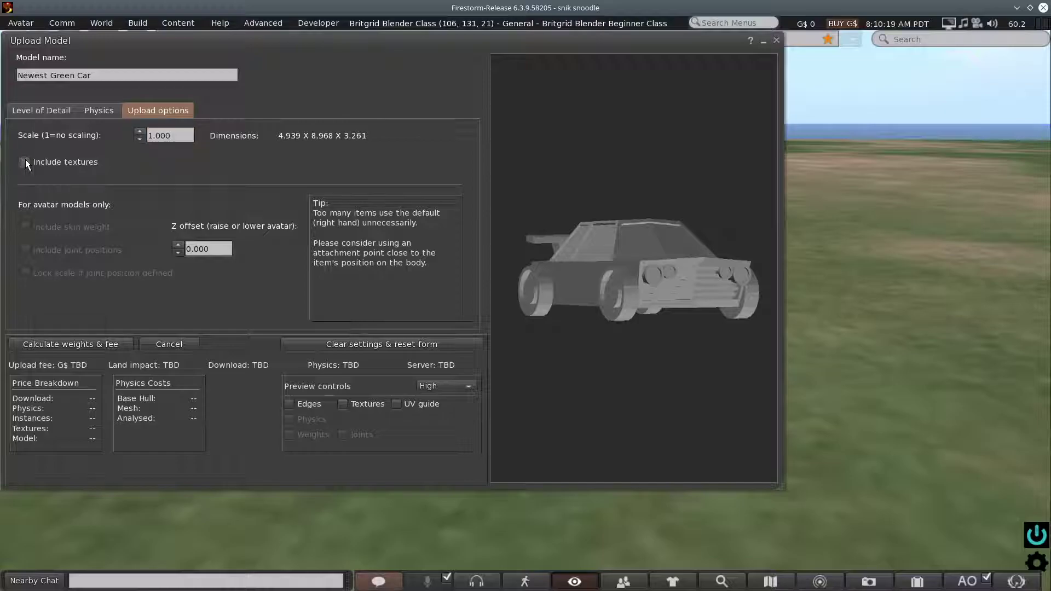
{"action": "left_click", "coordinate": [342, 405]}
{"action": "left_click_drag", "start_coordinate": [655, 291], "coordinate": [575, 294]}
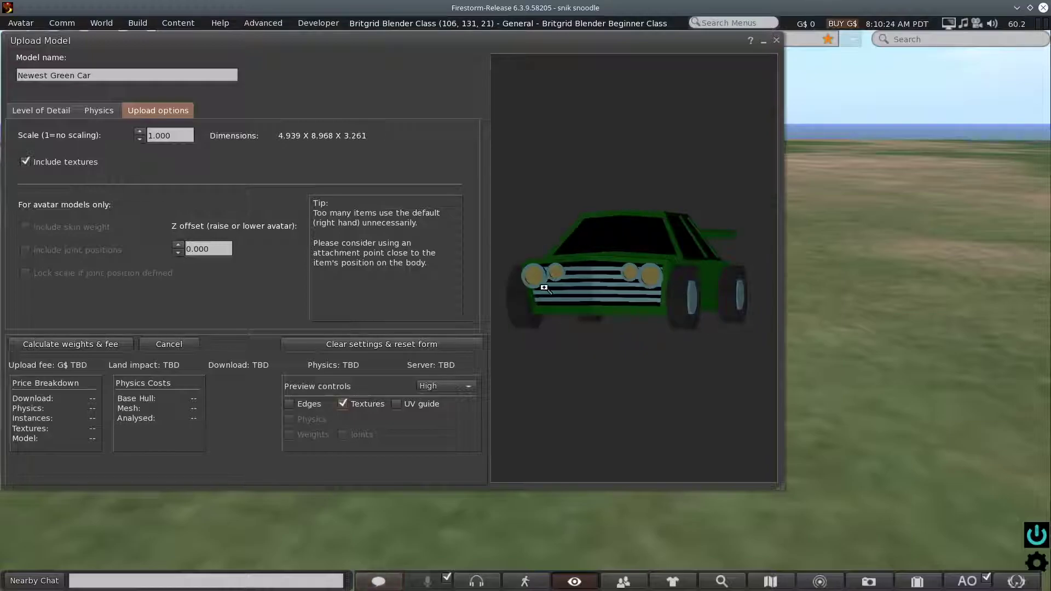
Calculate the weights and fee for the model upload, and place Newest Green Car from the inventory onto the grass
{"action": "left_click", "coordinate": [83, 343]}
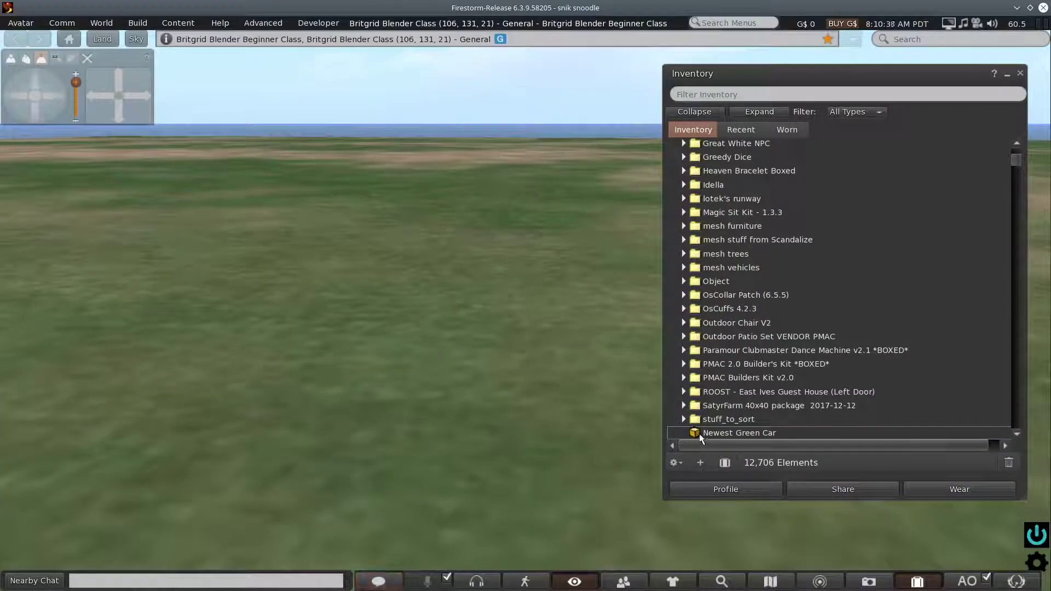
{"action": "left_click_drag", "start_coordinate": [698, 433], "coordinate": [451, 355]}
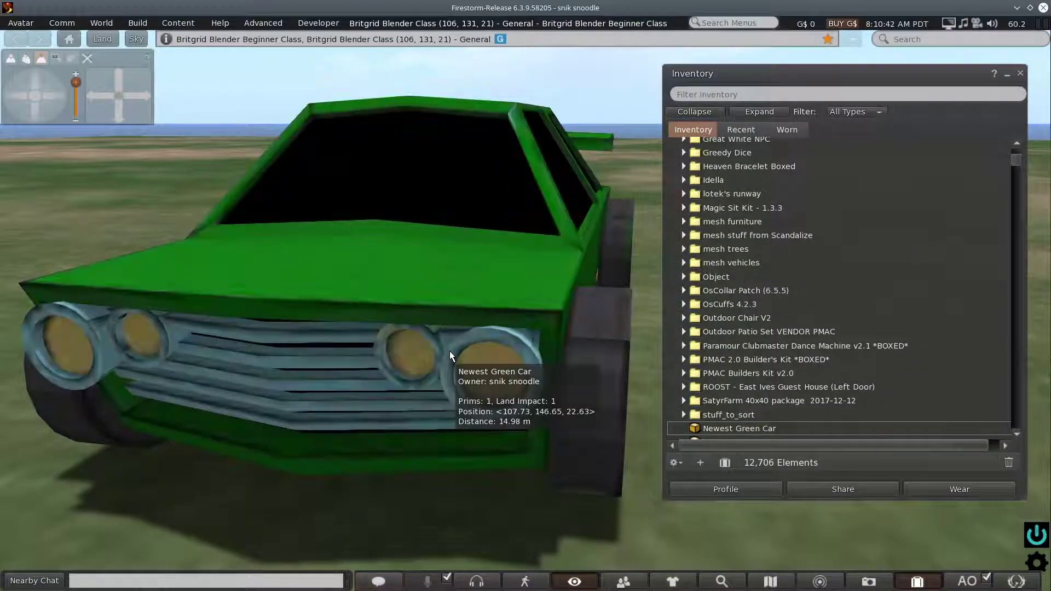
Examine the placed car's faces and textures from the front and both sides, closing the inventory for an unobstructed view
{"action": "scroll", "coordinate": [451, 350], "scroll_direction": "down", "scroll_amount": 2}
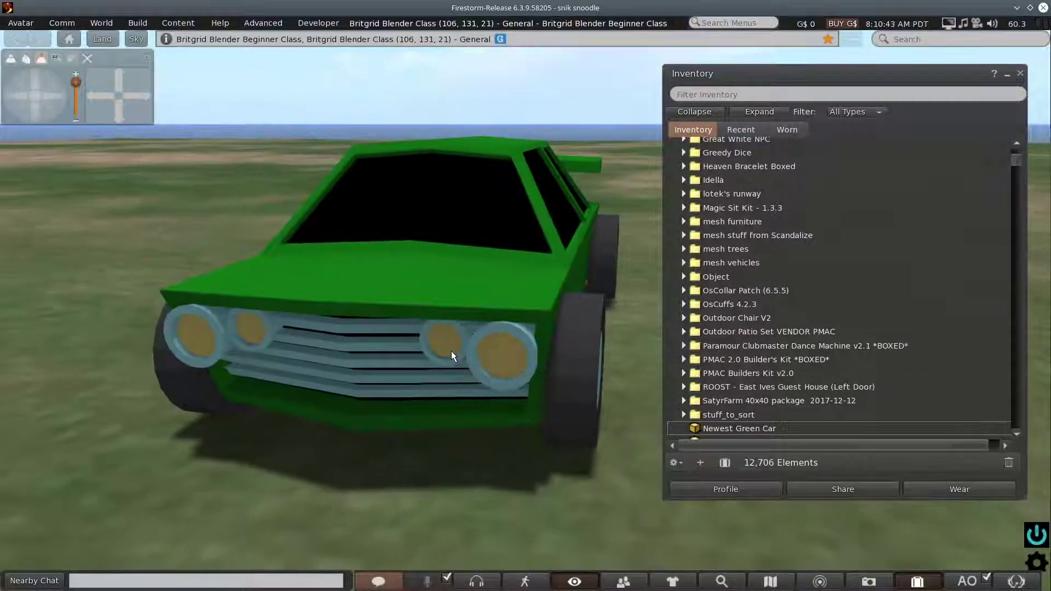
{"action": "left_click", "coordinate": [58, 96]}
{"action": "left_click", "coordinate": [131, 97]}
{"action": "left_click_drag", "start_coordinate": [131, 97], "coordinate": [131, 97]}
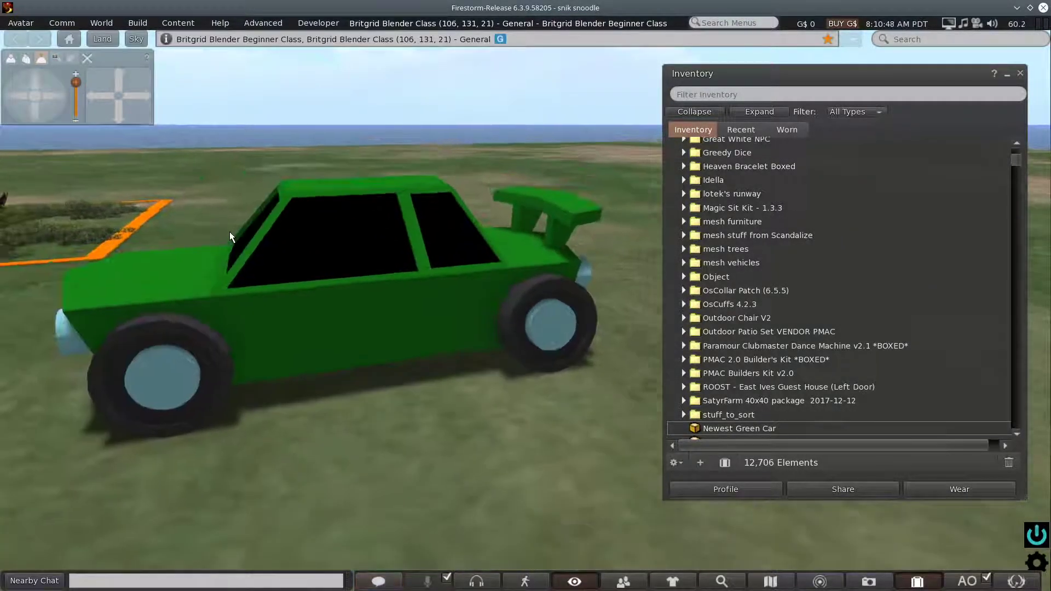
{"action": "scroll", "coordinate": [229, 231], "scroll_direction": "down", "scroll_amount": 2}
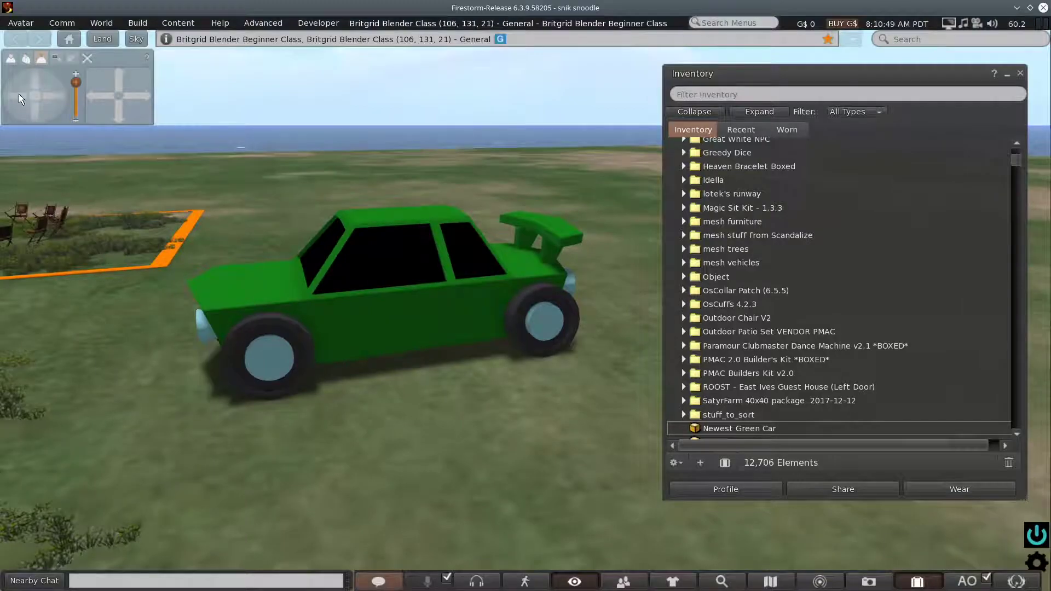
{"action": "left_click_drag", "start_coordinate": [14, 96], "coordinate": [14, 96]}
{"action": "scroll", "coordinate": [322, 251], "scroll_direction": "down", "scroll_amount": 4}
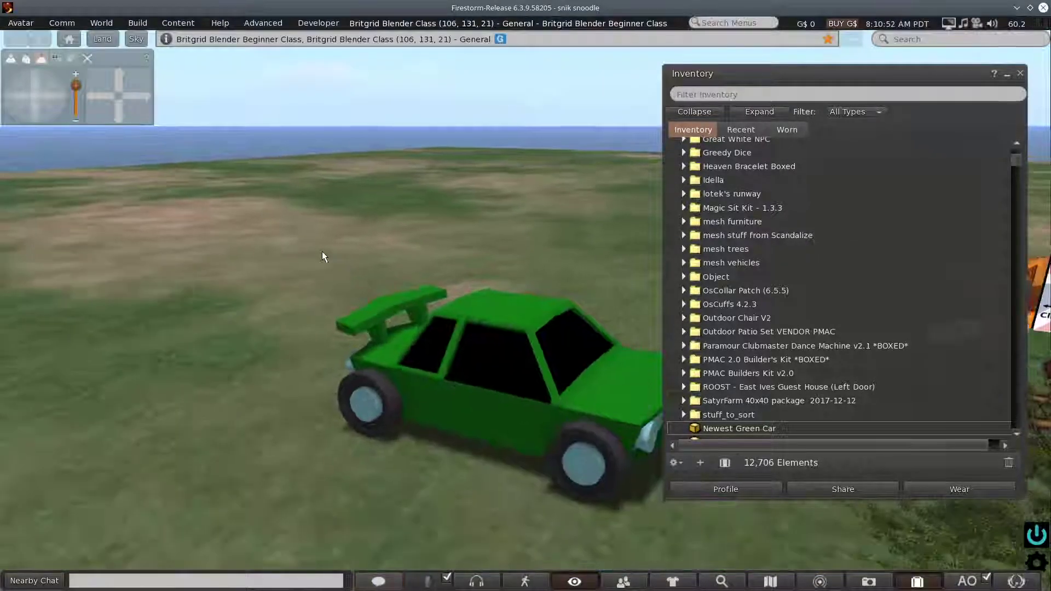
{"action": "left_click", "coordinate": [1020, 74]}
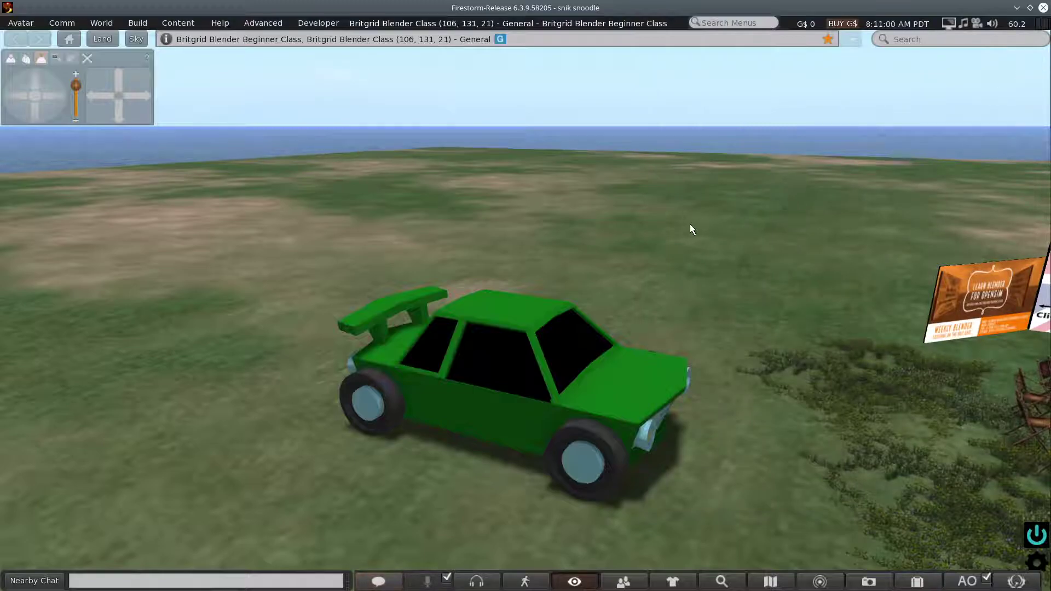
{"action": "scroll", "coordinate": [690, 225], "scroll_direction": "down", "scroll_amount": 2}
{"action": "scroll", "coordinate": [690, 225], "scroll_direction": "up", "scroll_amount": 2}
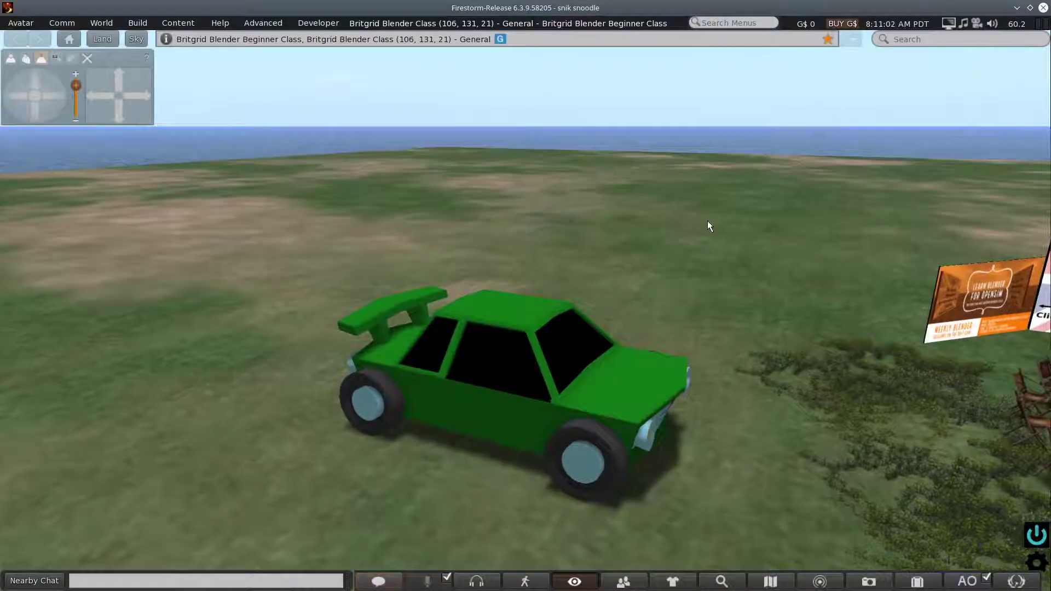